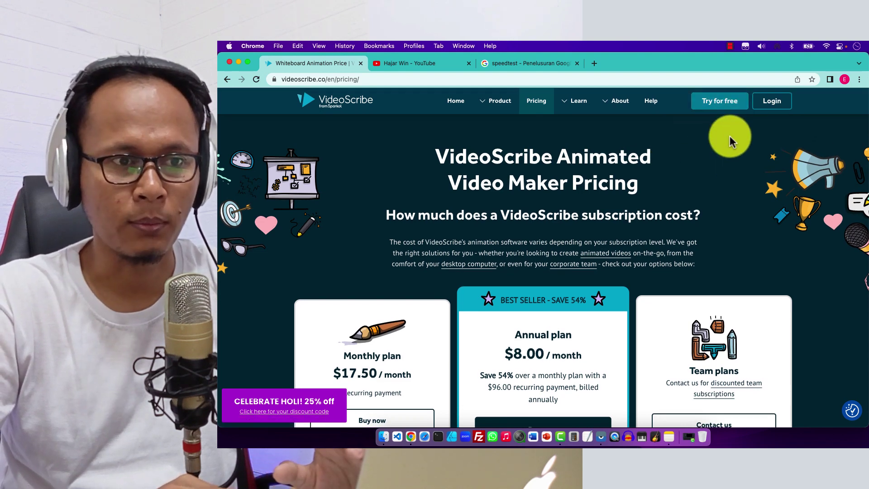
# Step: Create a free trial account with the first and last name, email address and account password, accepting the terms and newsletter, and dismiss the password-saving prompt
pyautogui.click(714, 108)
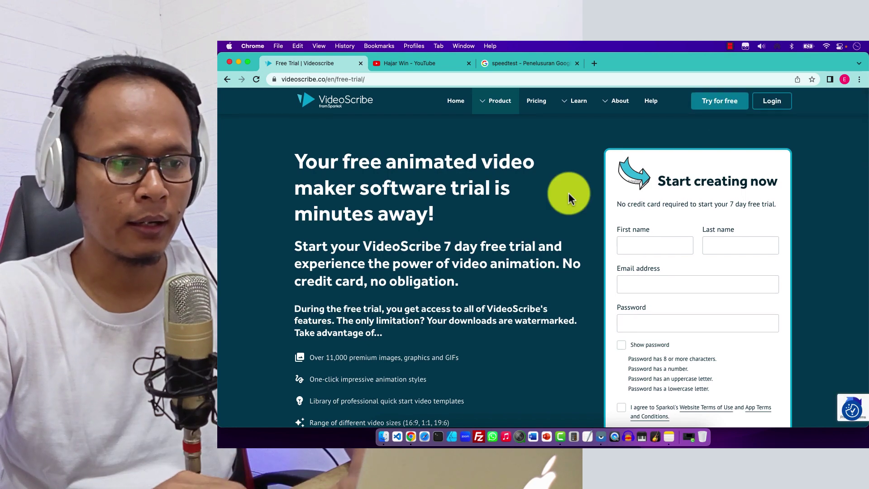
pyautogui.scroll(-2, 568, 193)
pyautogui.scroll(1, 569, 193)
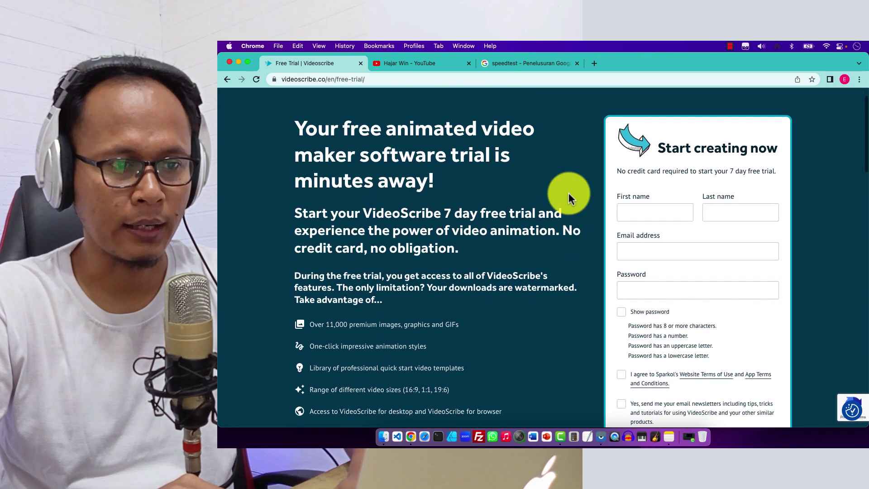
pyautogui.scroll(-1, 569, 193)
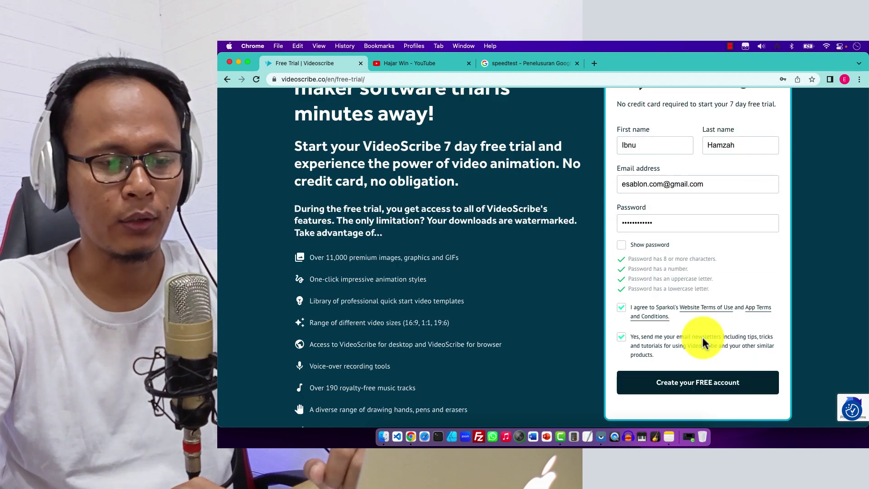
pyautogui.click(702, 389)
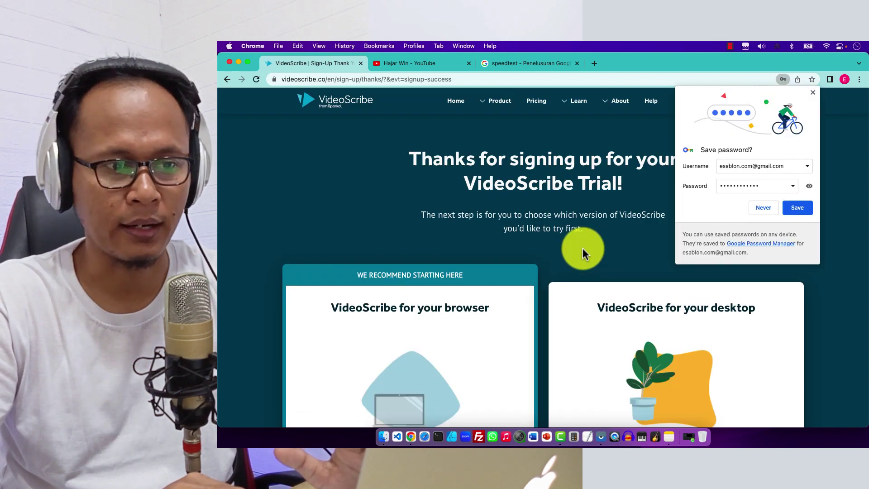
pyautogui.click(575, 170)
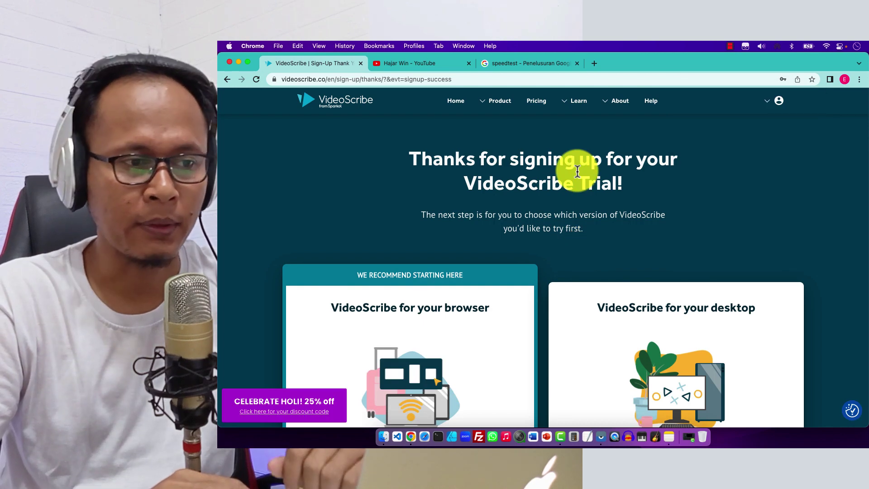
# Step: Review the browser and desktop versions offered for the trial and start VideoScribe for the browser
pyautogui.scroll(-3, 578, 172)
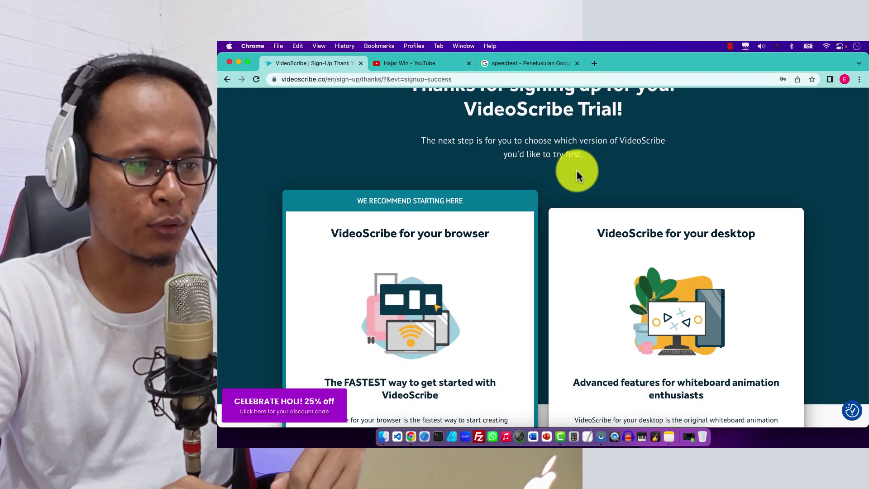
pyautogui.scroll(-3, 423, 253)
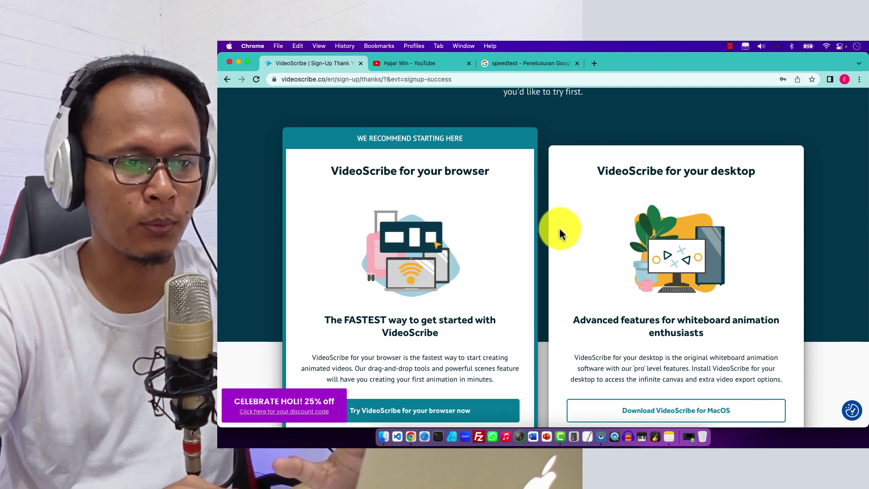
pyautogui.scroll(5, 257, 278)
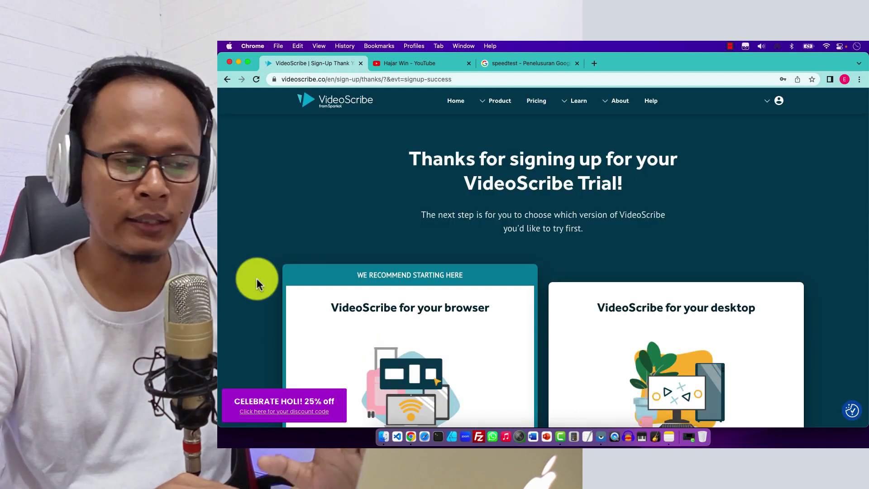
pyautogui.scroll(-8, 257, 279)
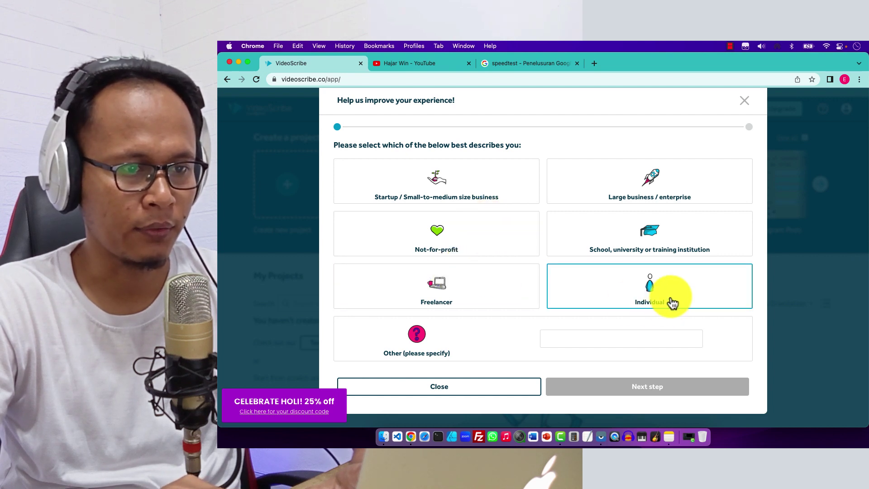
# Step: Complete the onboarding survey as an Individual using it for Training/Learning, and close the welcome message
pyautogui.click(645, 293)
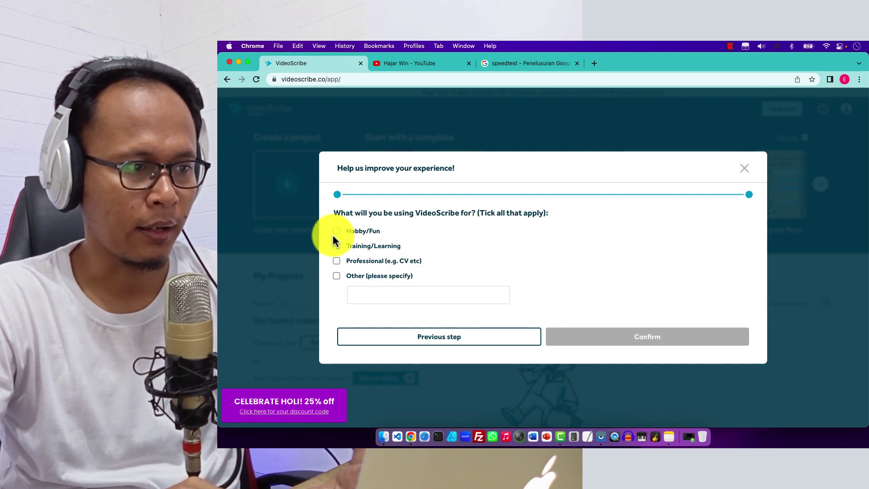
pyautogui.click(337, 246)
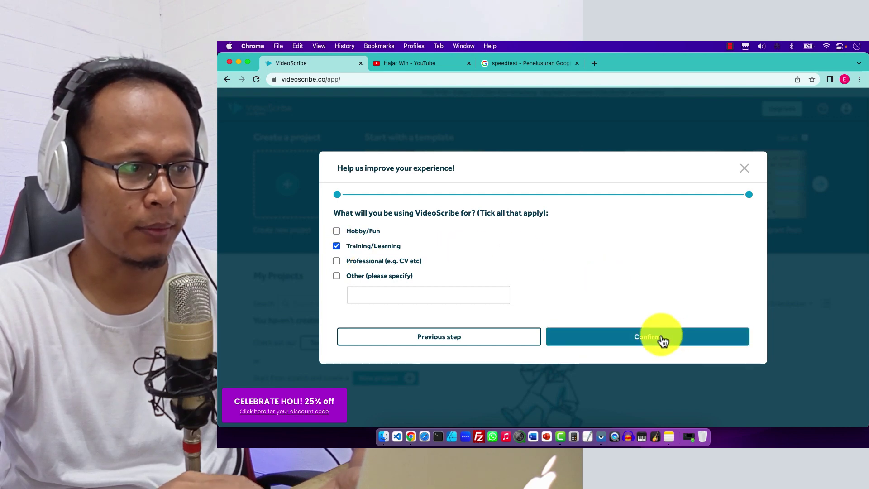
pyautogui.click(663, 341)
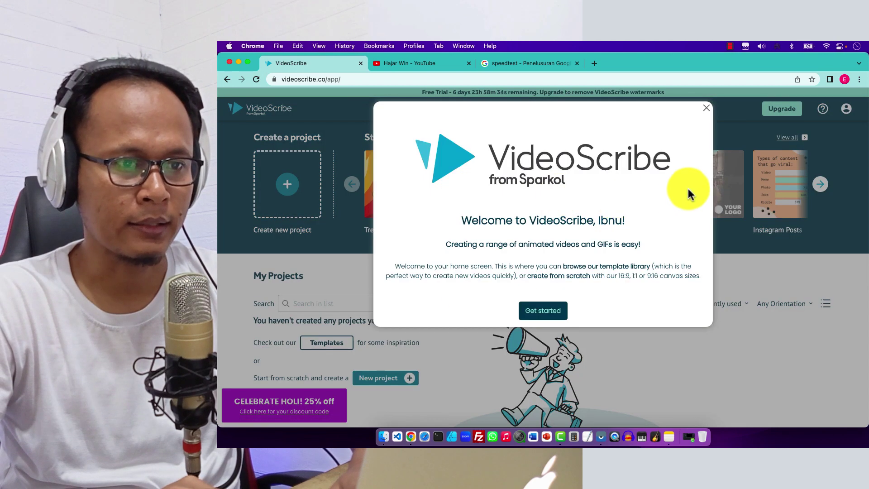
pyautogui.click(707, 108)
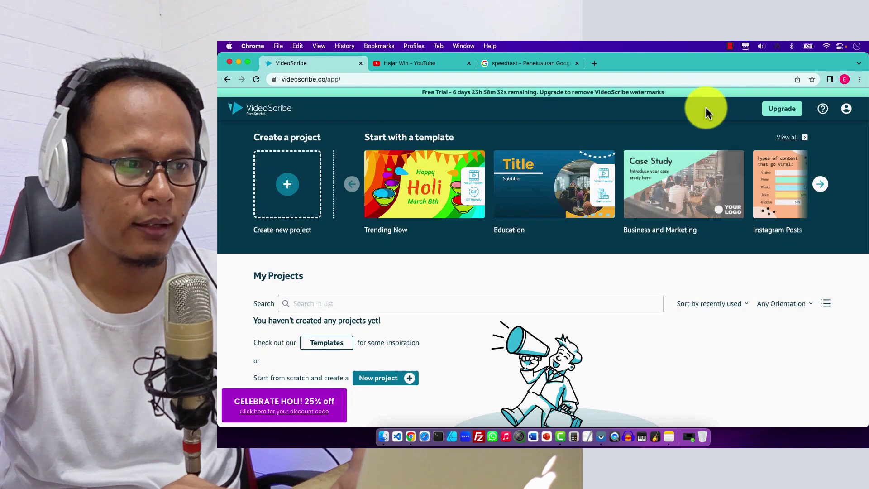
# Step: Browse the starter templates, create a new 16:9 project named "Testing Video", and dismiss the canvas introduction
pyautogui.click(822, 185)
pyautogui.click(822, 187)
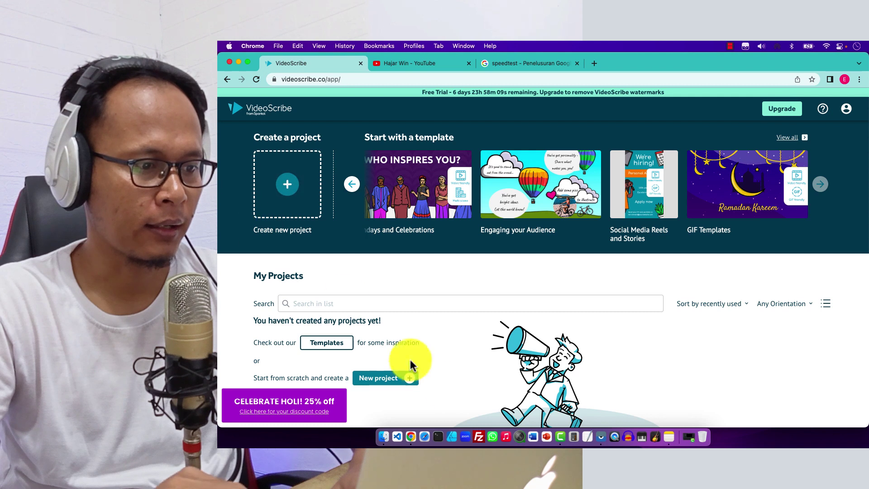
pyautogui.click(286, 185)
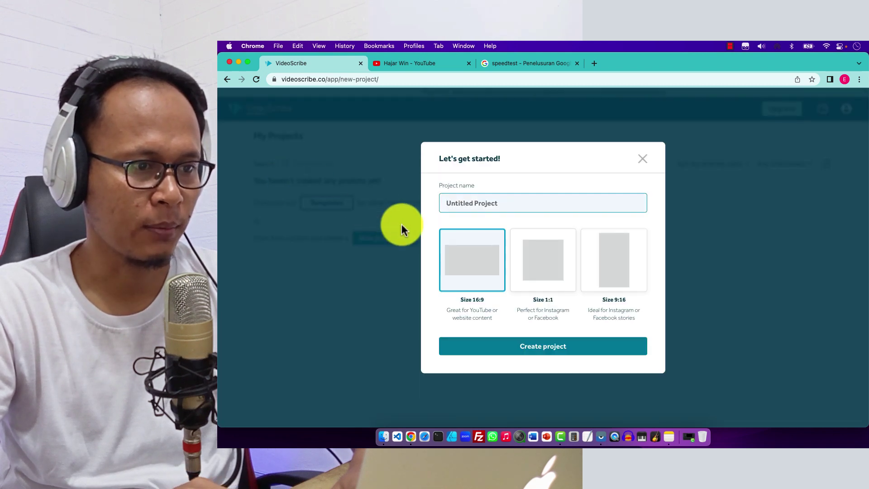
pyautogui.write('Testng Video')
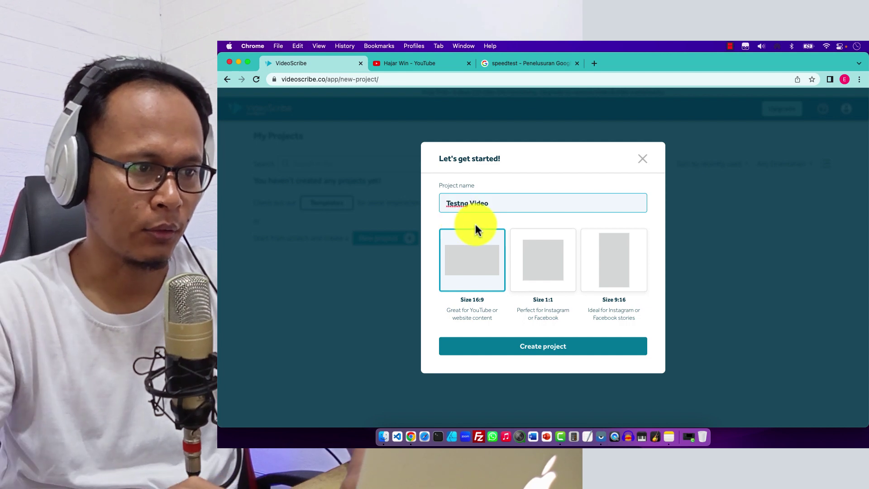
pyautogui.click(461, 204)
pyautogui.write('i')
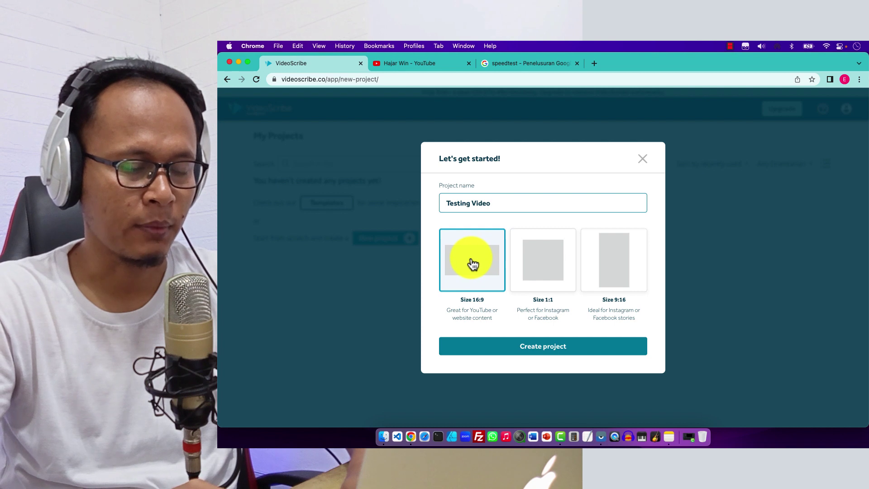
pyautogui.click(550, 352)
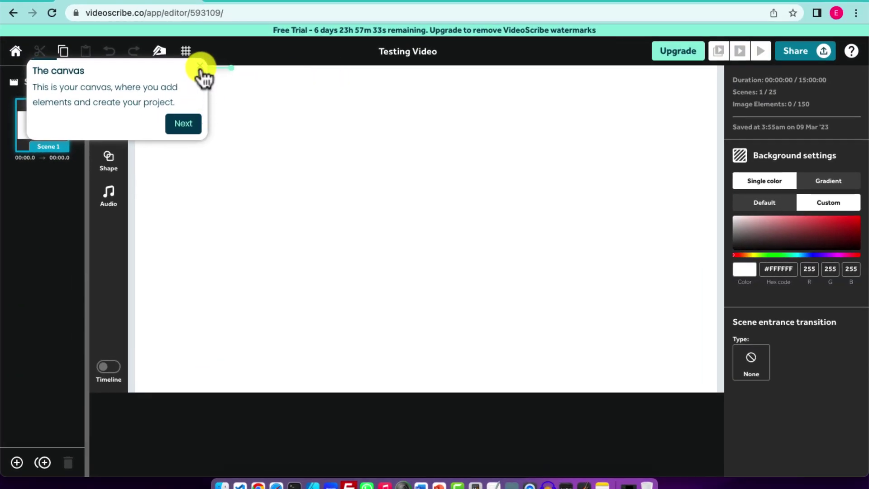
pyautogui.click(200, 67)
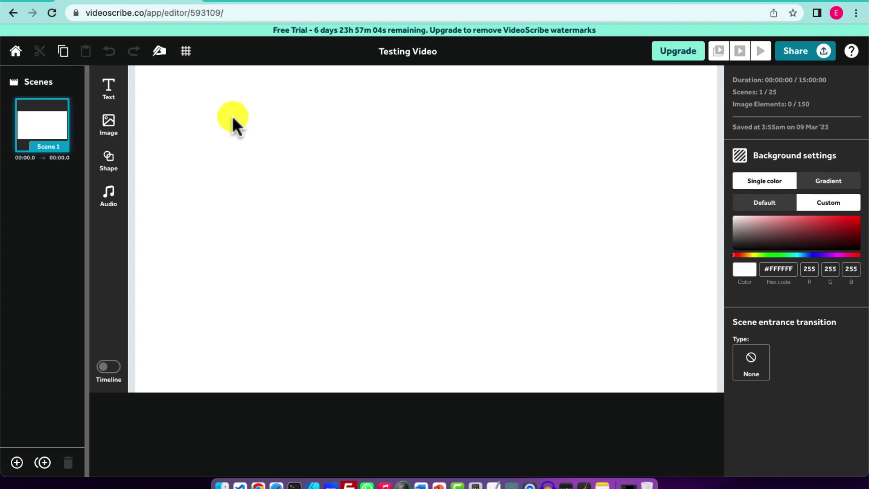
# Step: Add a text element reading "Halo Selamat Datang.." and place it near the top centre of the canvas
pyautogui.click(109, 86)
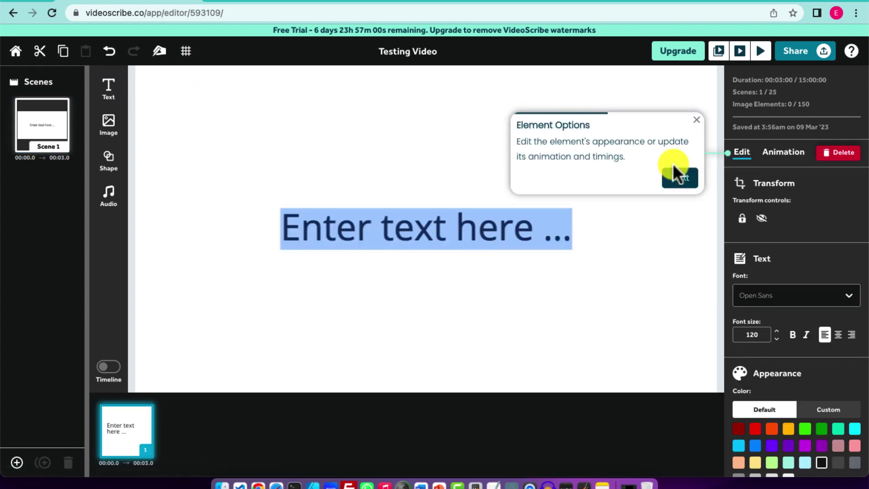
pyautogui.click(697, 120)
pyautogui.tripleClick(402, 231)
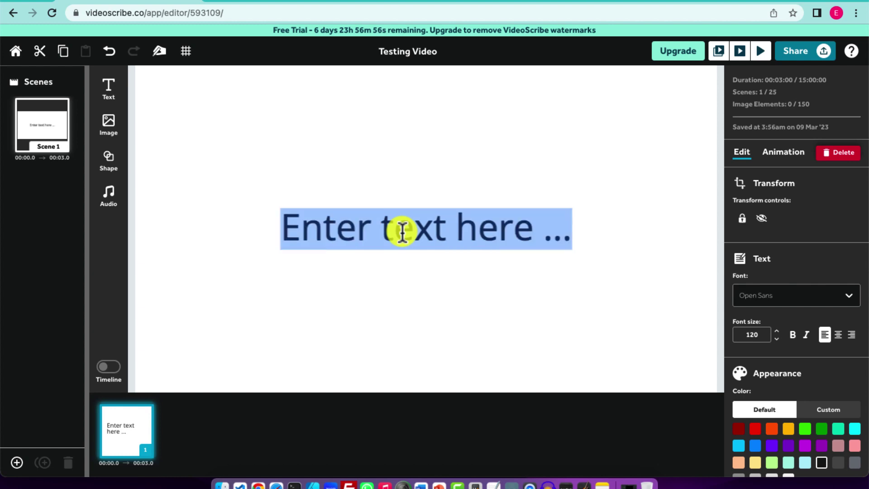
pyautogui.write('Halo Selamat Datang..')
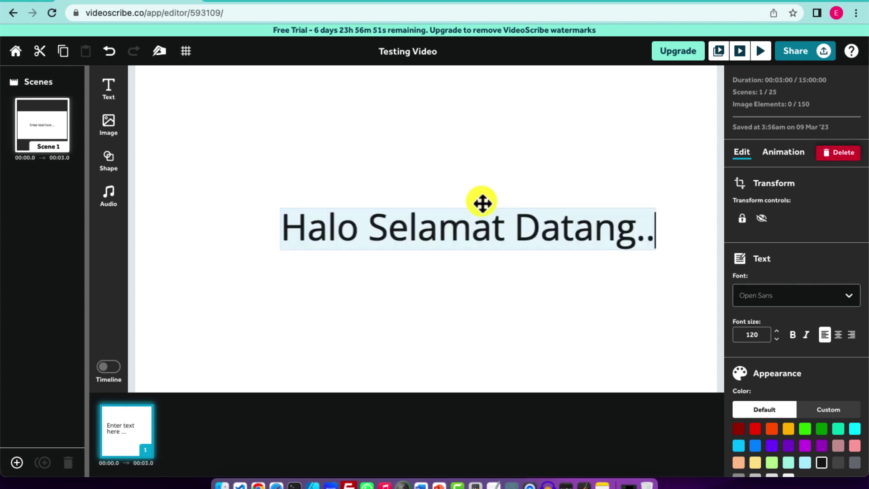
pyautogui.click(498, 190)
pyautogui.click(488, 225)
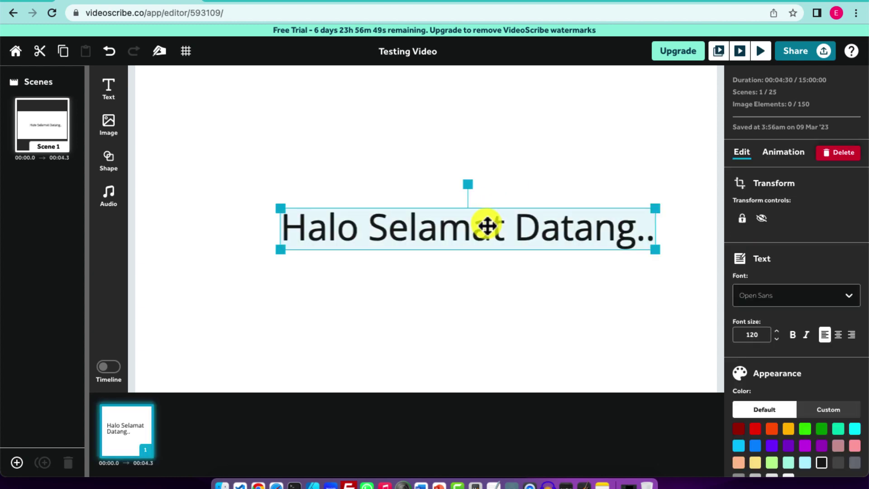
pyautogui.moveTo(487, 225); pyautogui.dragTo(425, 133)
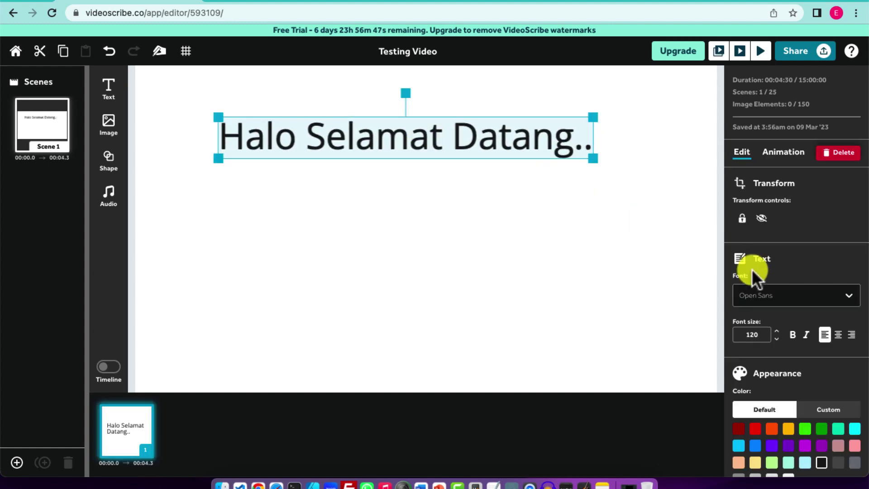
# Step: Format the "Halo Selamat Datang.." text in bold Noto Serif and colour it red
pyautogui.click(851, 298)
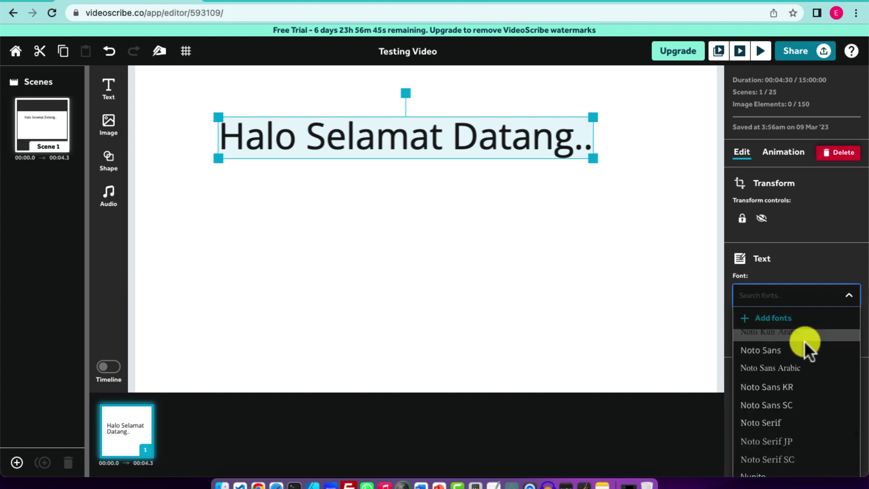
pyautogui.scroll(-3, 805, 344)
pyautogui.click(779, 365)
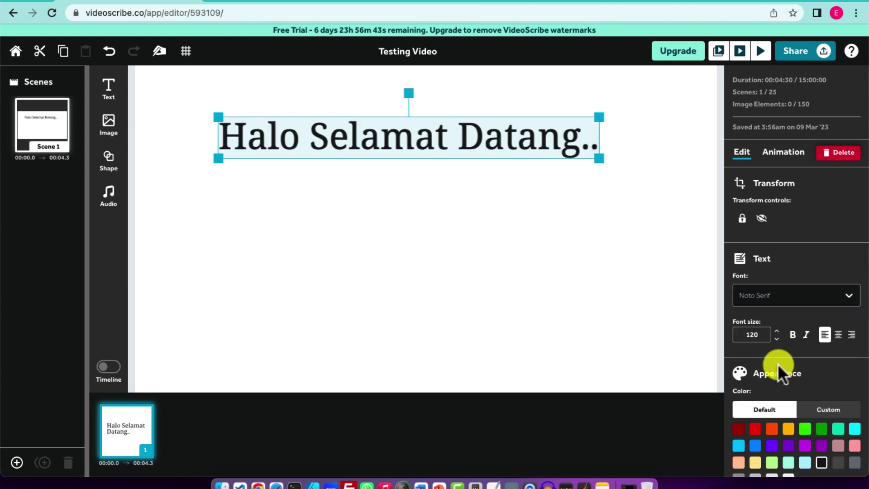
pyautogui.click(793, 335)
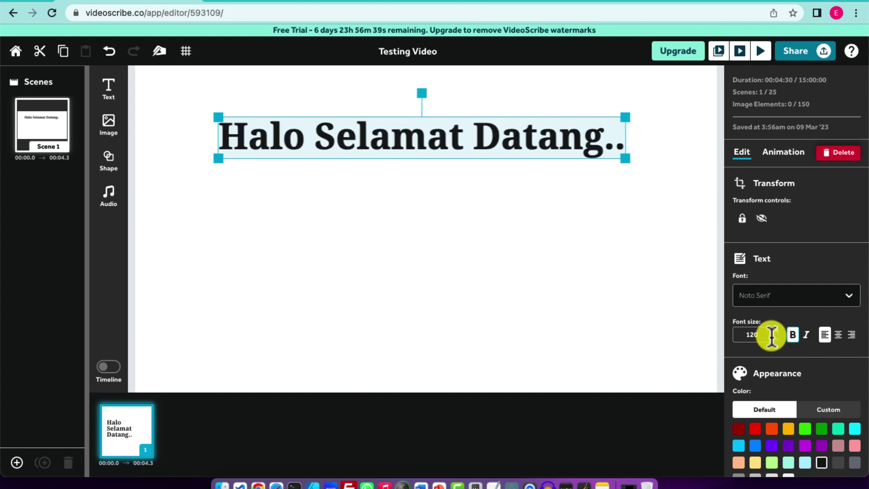
pyautogui.scroll(-2, 775, 379)
pyautogui.click(756, 345)
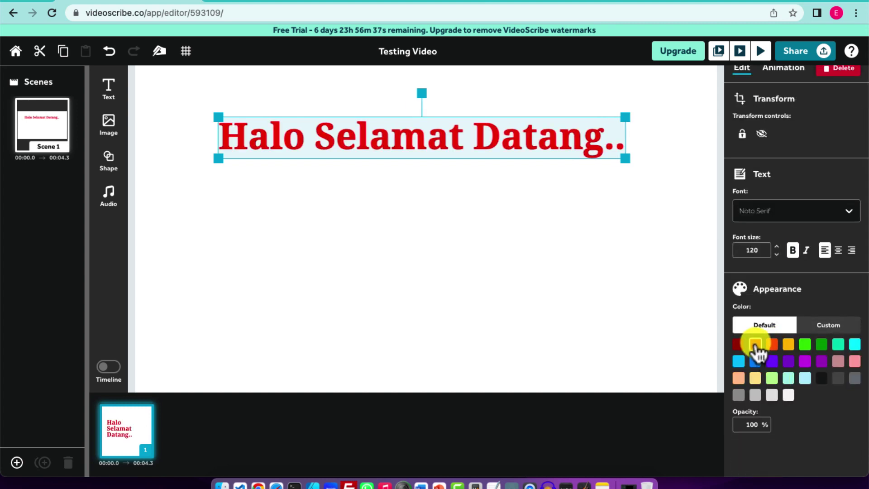
pyautogui.click(598, 213)
pyautogui.click(573, 154)
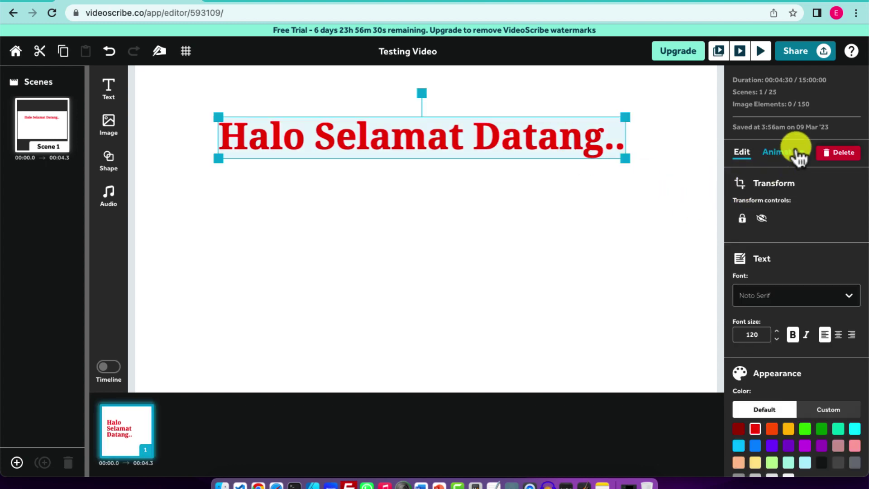
# Step: Set the text's hand-draw entrance animation to use the Rosie hand holding a red pen, and preview the animation
pyautogui.click(779, 156)
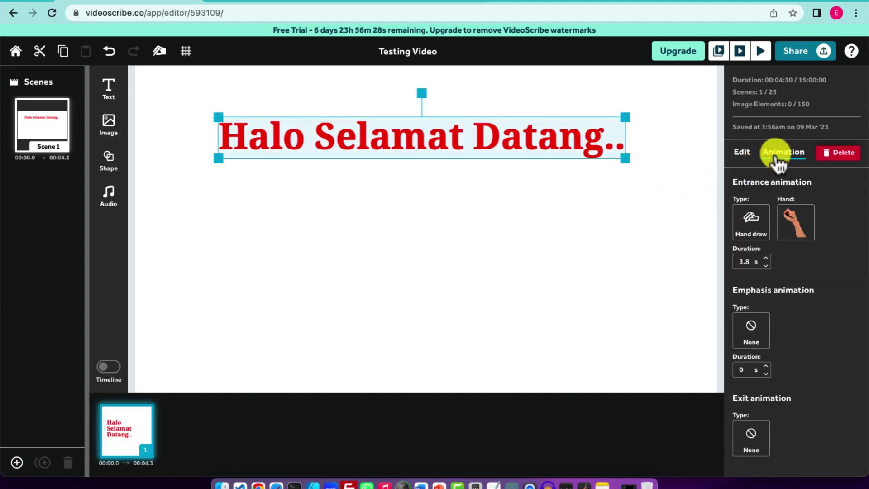
pyautogui.click(696, 128)
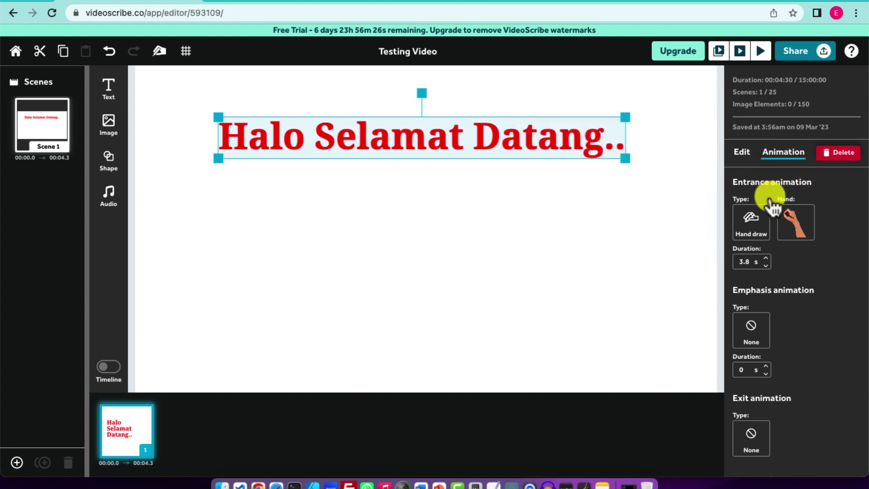
pyautogui.click(790, 226)
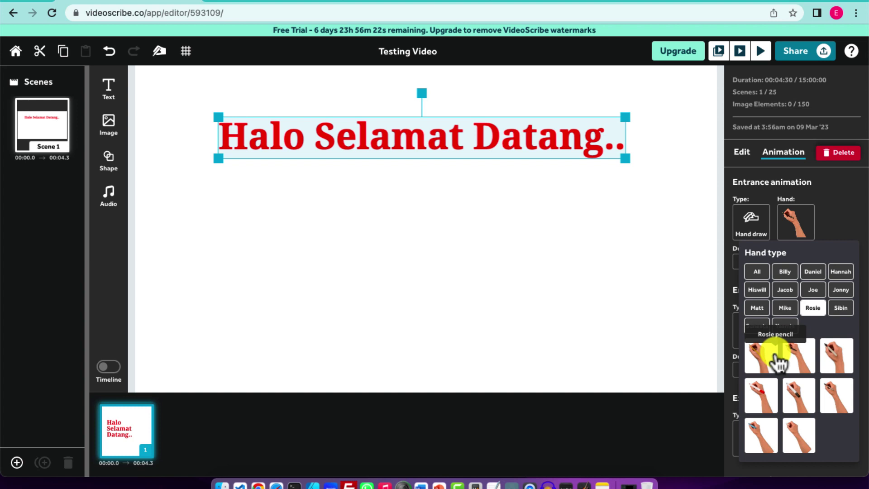
pyautogui.click(757, 389)
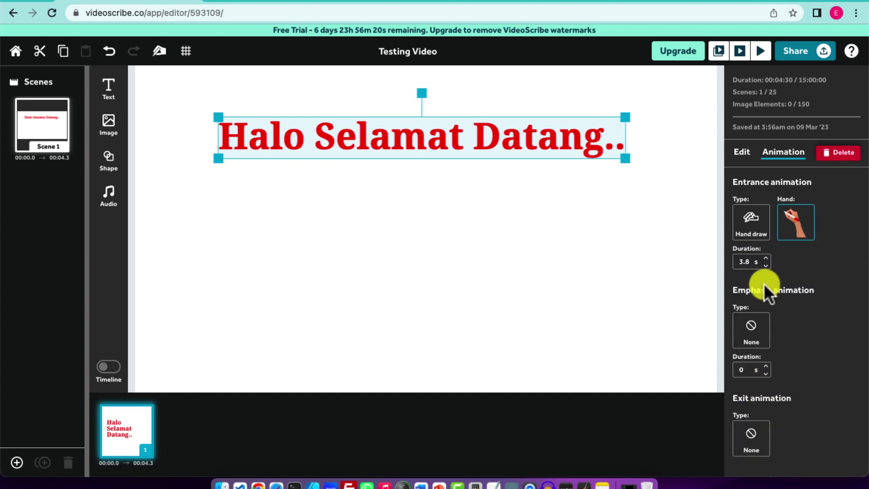
pyautogui.click(562, 132)
pyautogui.click(545, 132)
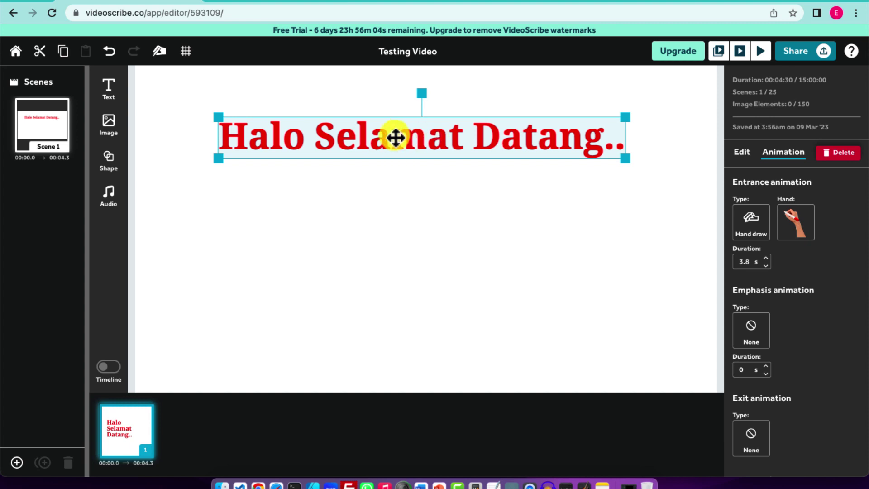
pyautogui.click(719, 50)
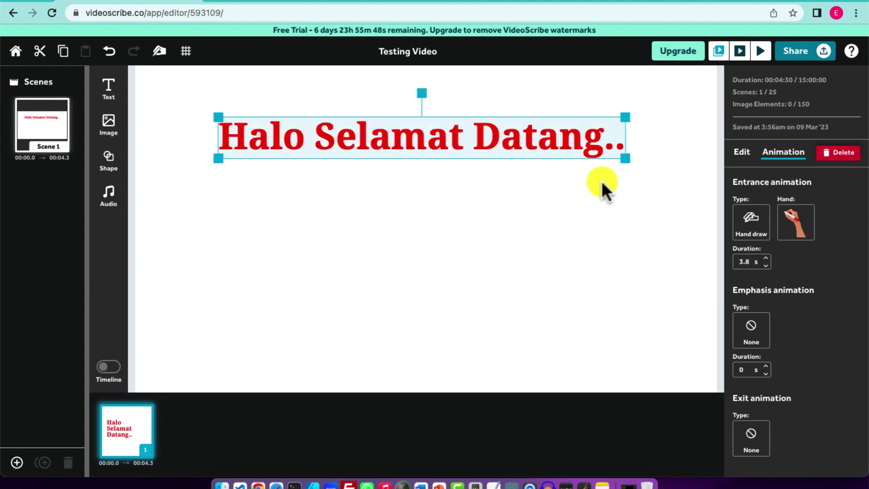
# Step: Add the image of a shrugging blonde woman in a dark suit from the People category of the image library
pyautogui.click(560, 216)
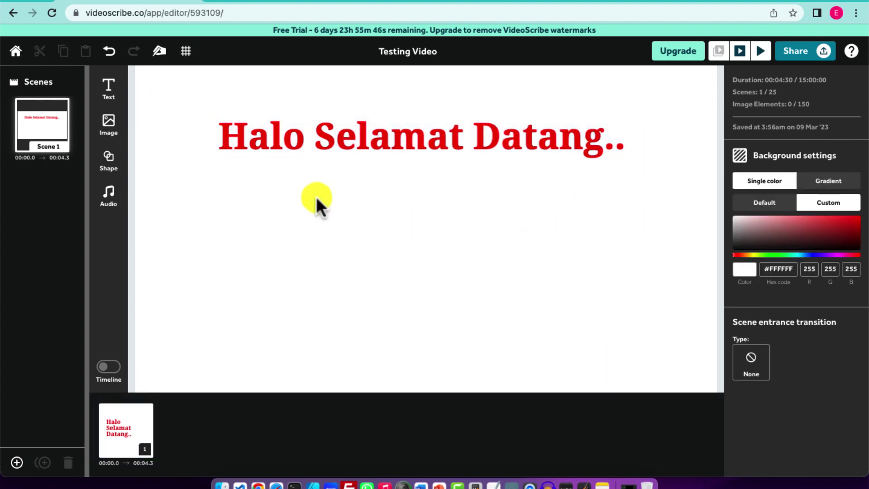
pyautogui.click(108, 120)
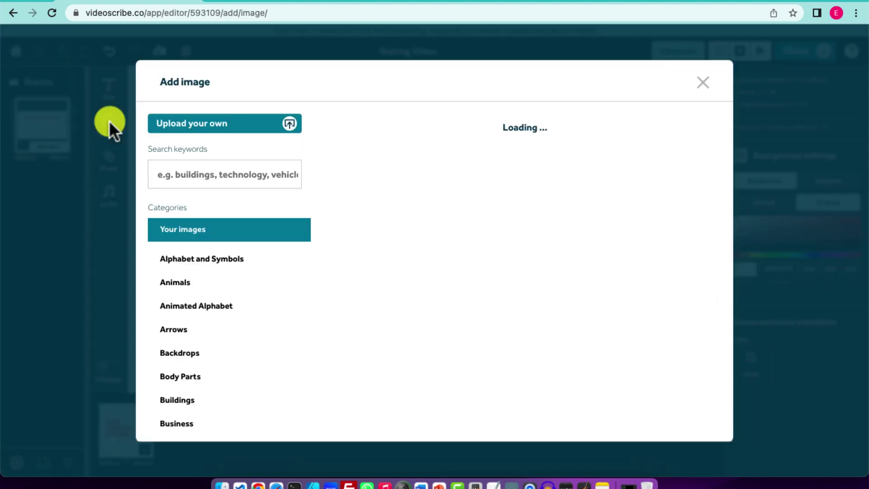
pyautogui.click(183, 170)
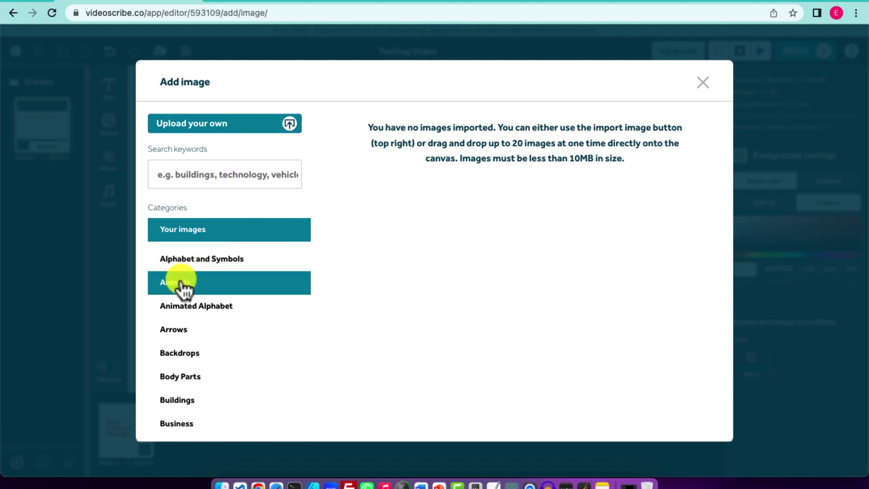
pyautogui.click(197, 265)
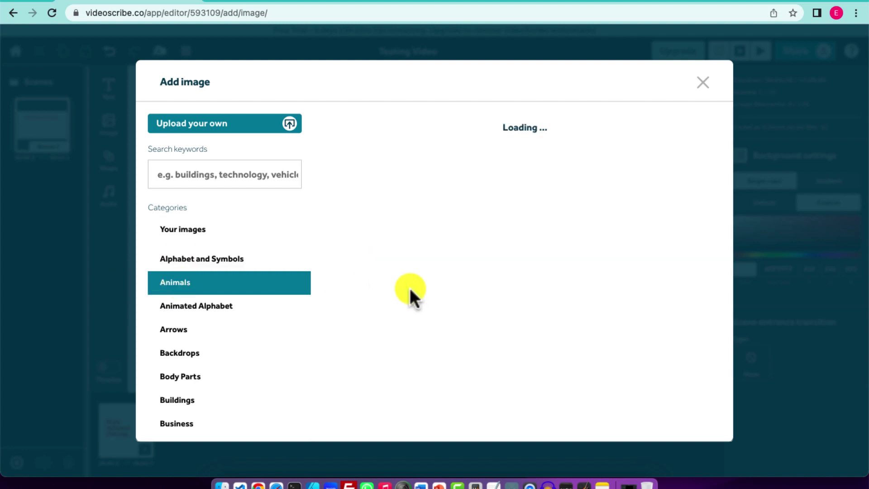
pyautogui.scroll(-3, 217, 345)
pyautogui.scroll(-8, 217, 345)
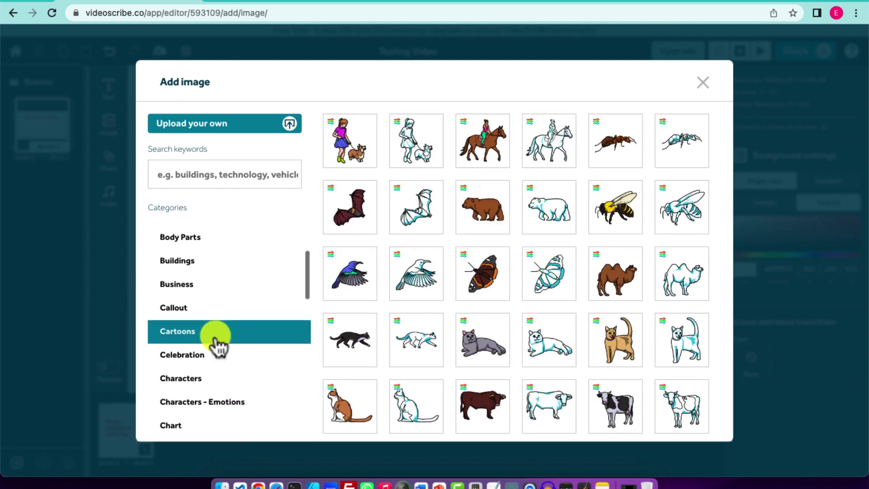
pyautogui.scroll(-5, 217, 344)
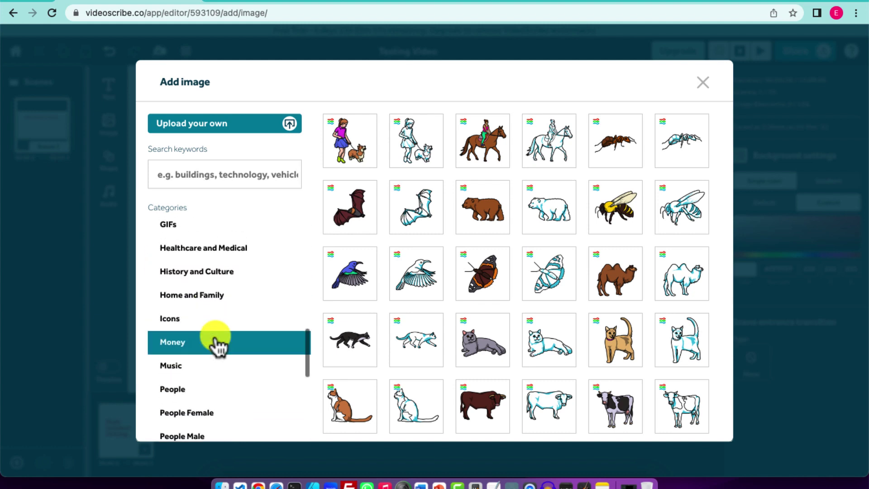
pyautogui.click(196, 322)
pyautogui.scroll(-1, 350, 308)
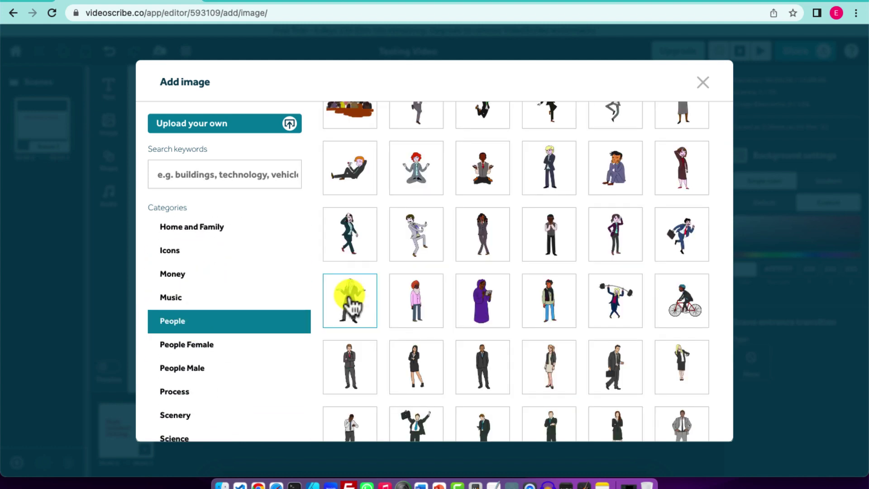
pyautogui.click(351, 303)
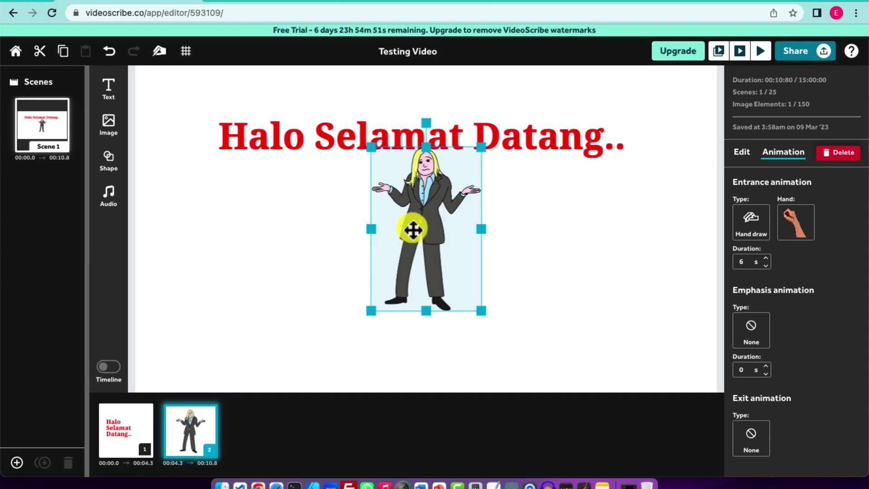
# Step: Enlarge the shrugging woman image and centre it just below the "Halo Selamat Datang.." heading
pyautogui.moveTo(413, 230); pyautogui.dragTo(404, 264)
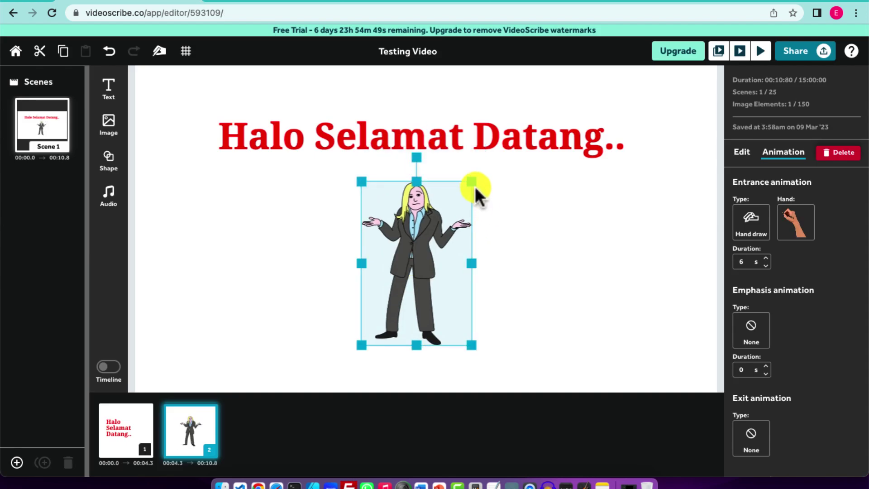
pyautogui.moveTo(473, 182); pyautogui.dragTo(499, 144)
pyautogui.moveTo(444, 149); pyautogui.dragTo(438, 176)
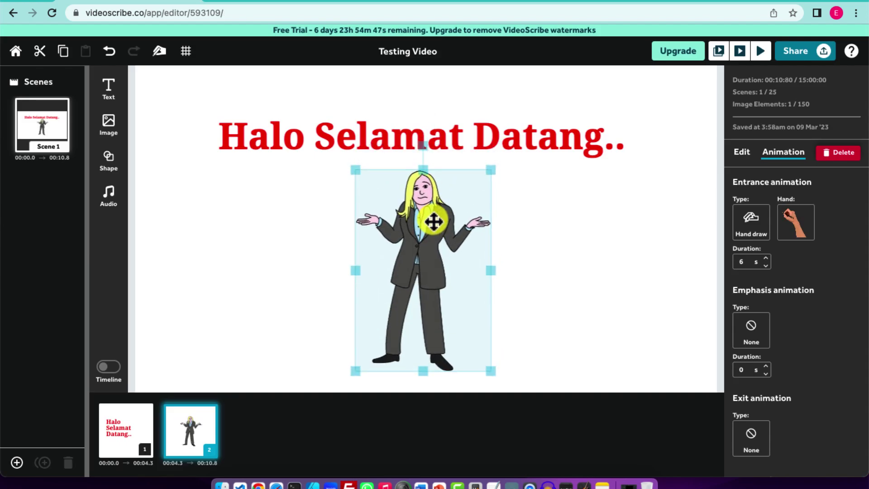
pyautogui.moveTo(353, 170); pyautogui.dragTo(340, 162)
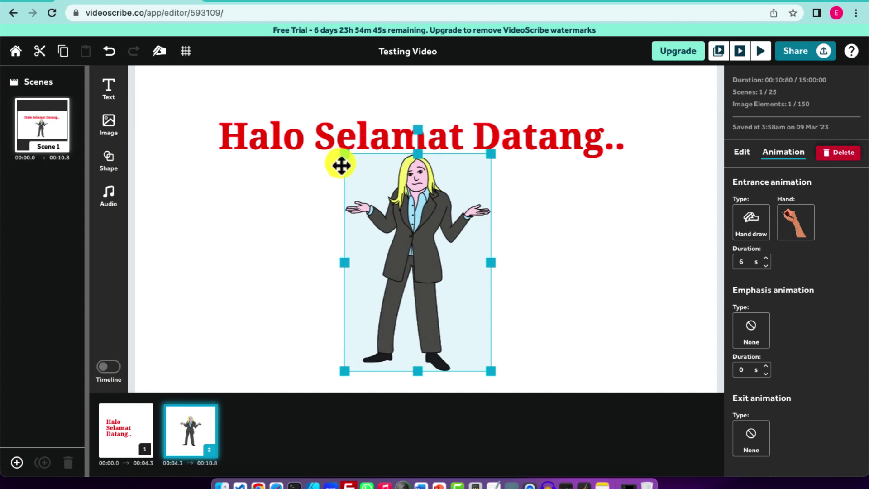
pyautogui.moveTo(418, 223); pyautogui.dragTo(427, 227)
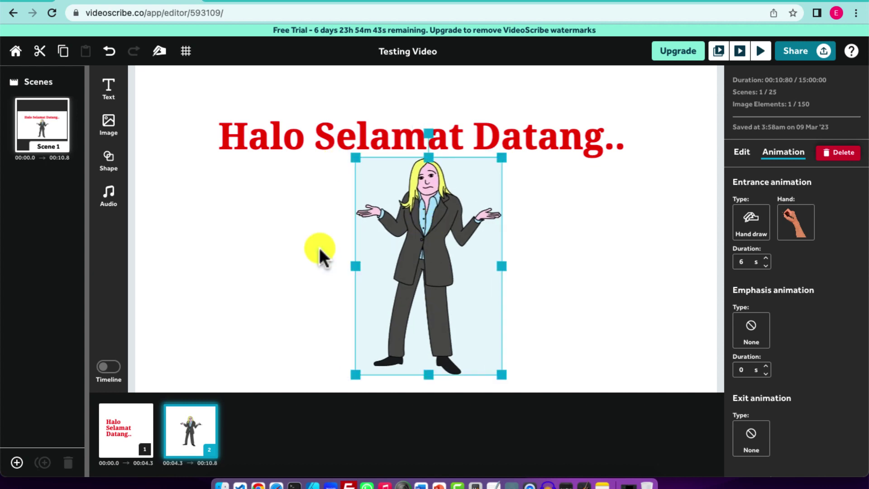
pyautogui.click(550, 227)
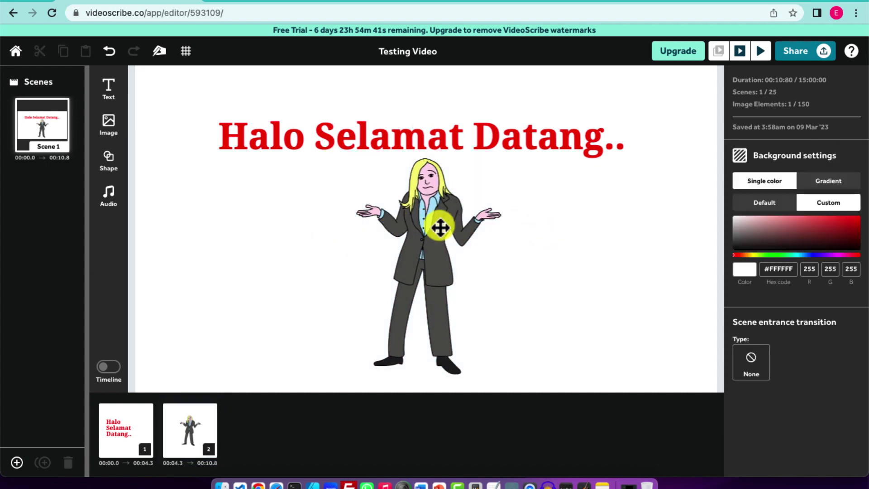
# Step: Set the woman image's hand-draw entrance animation duration to 4.5 seconds
pyautogui.click(440, 227)
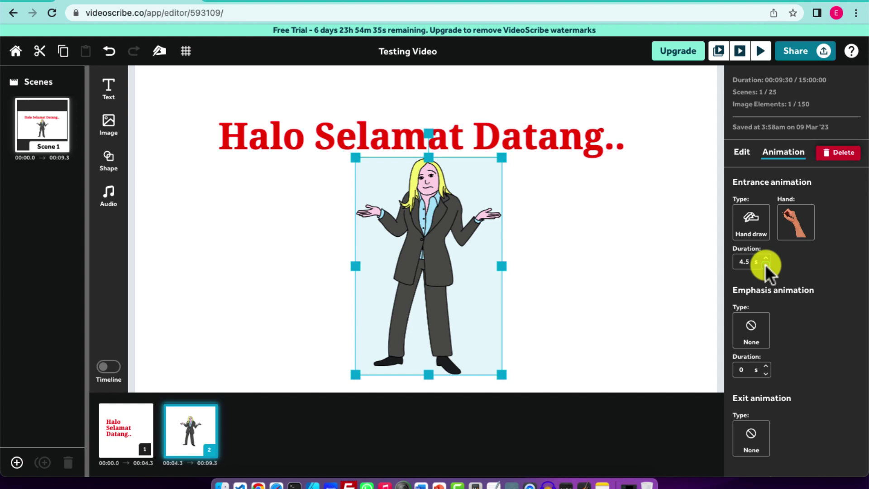
pyautogui.click(584, 238)
pyautogui.click(408, 224)
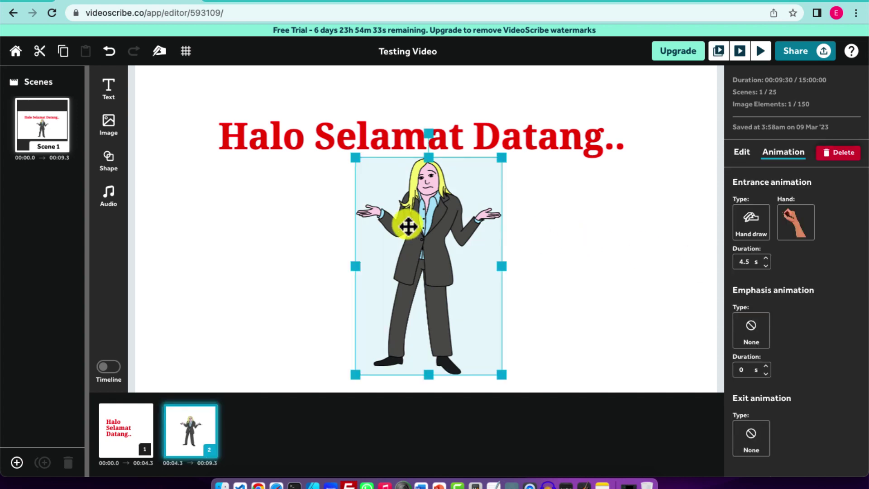
pyautogui.click(190, 98)
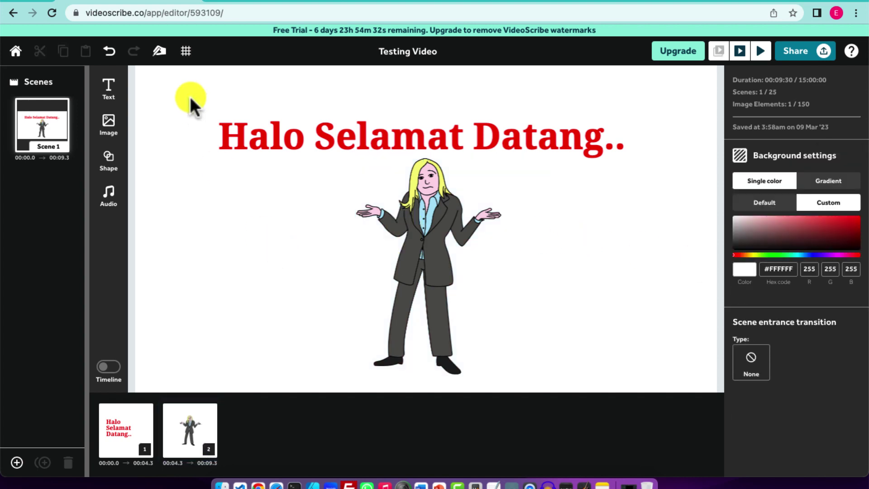
# Step: Add a circle shape, enlarge it and place it in the empty area to the left of the woman
pyautogui.click(116, 162)
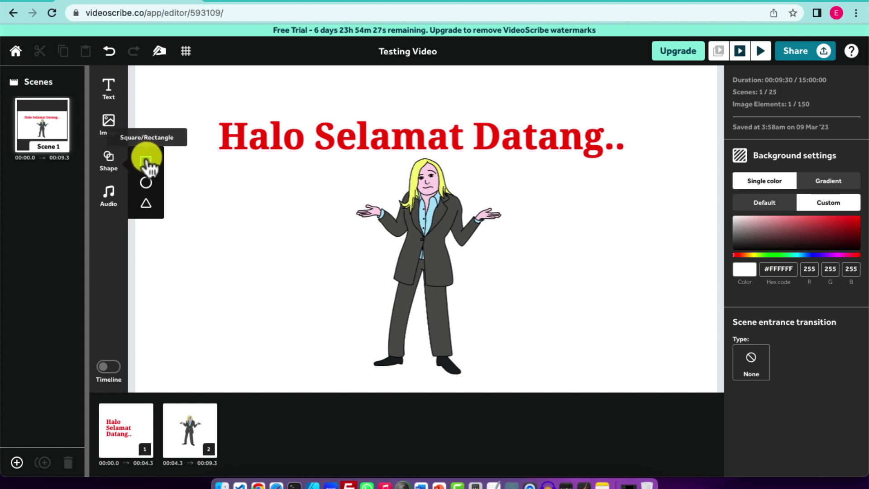
pyautogui.click(146, 184)
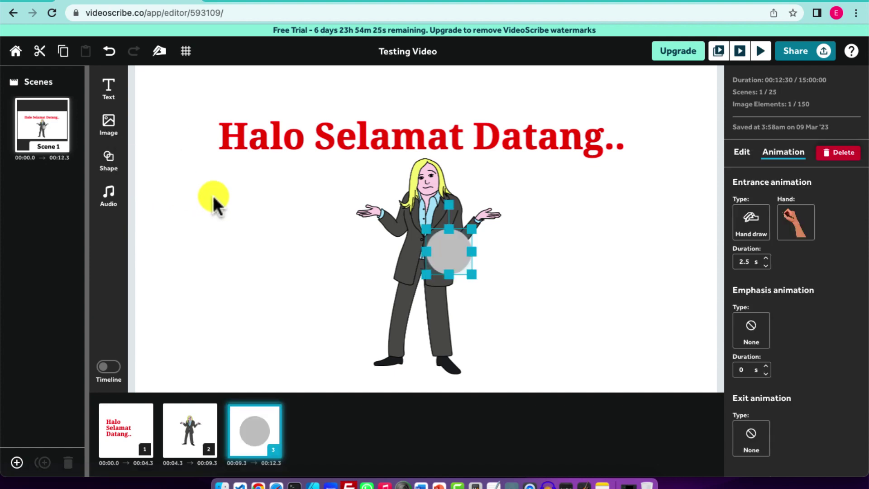
pyautogui.click(184, 189)
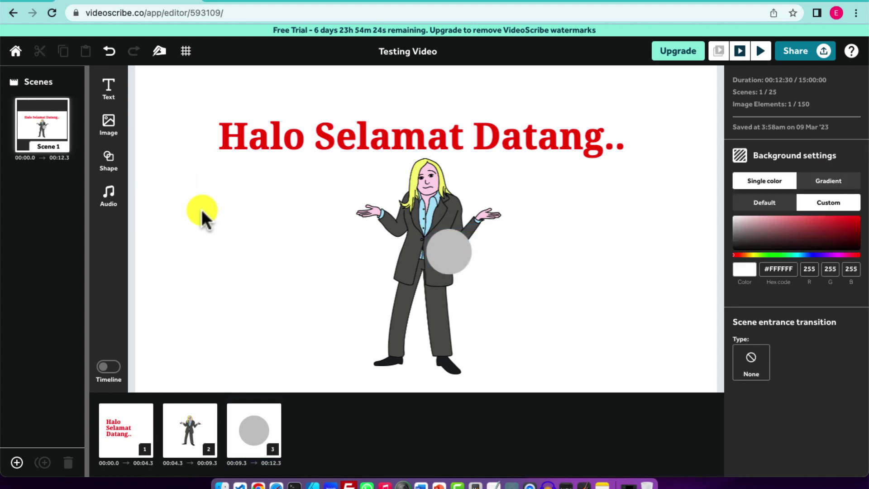
pyautogui.click(451, 256)
pyautogui.moveTo(451, 257); pyautogui.dragTo(282, 272)
pyautogui.moveTo(252, 221); pyautogui.dragTo(241, 260)
pyautogui.click(313, 275)
# Step: Preview the scene's full animation with the heading, the woman and the circle
pyautogui.click(411, 281)
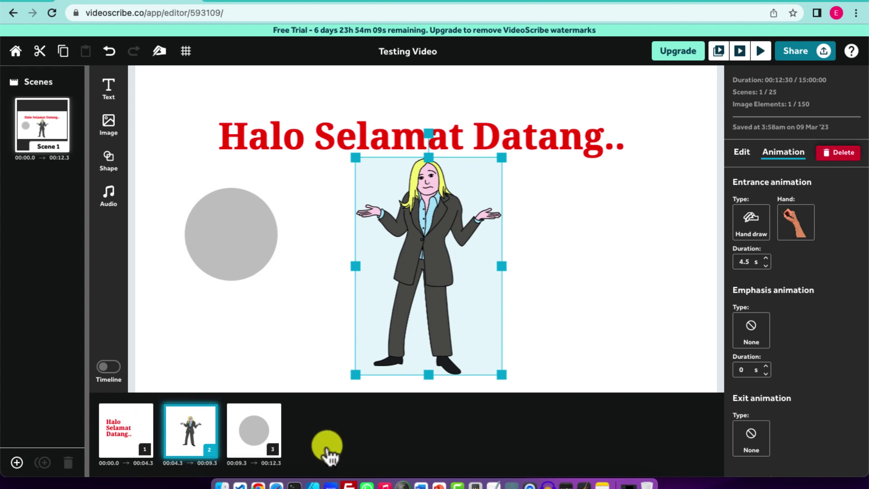
pyautogui.click(741, 52)
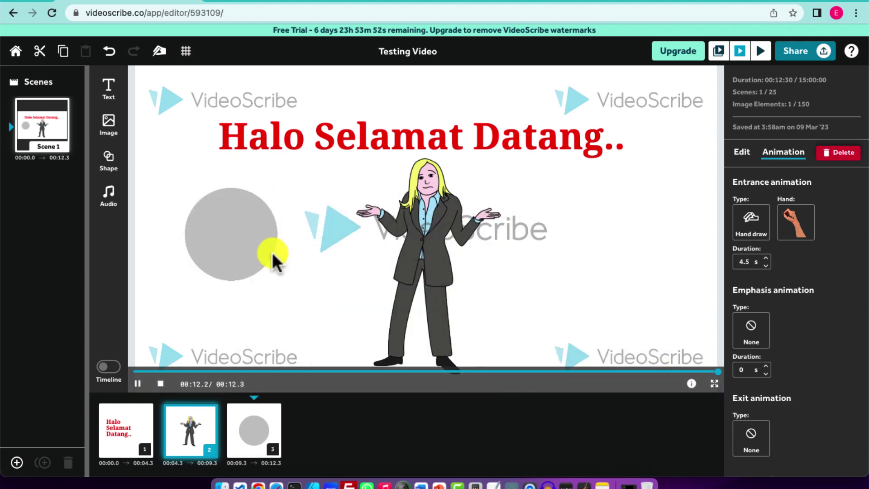
pyautogui.click(328, 228)
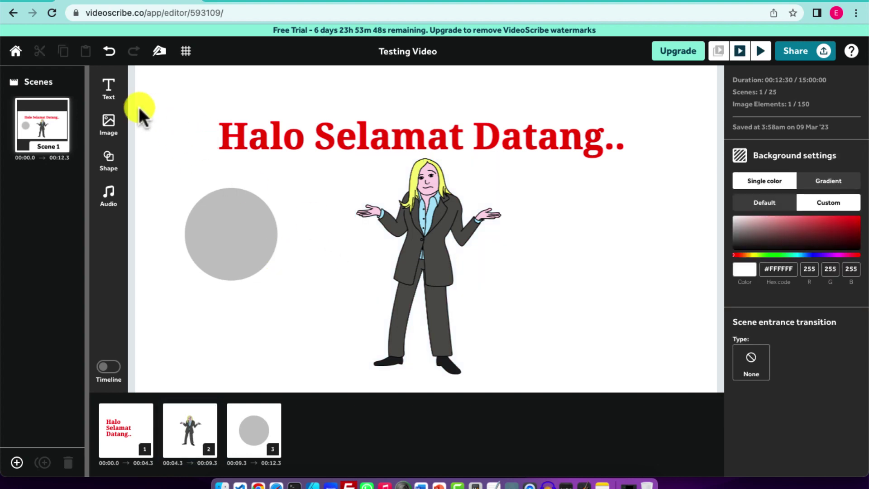
# Step: Upload the image "kerja dari rumah2.png" from the Documents folder and add it to the canvas
pyautogui.click(108, 125)
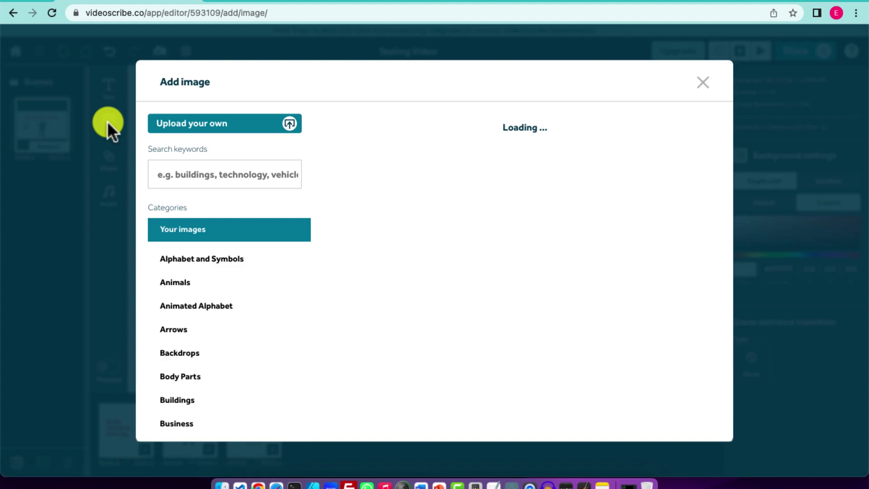
pyautogui.click(209, 127)
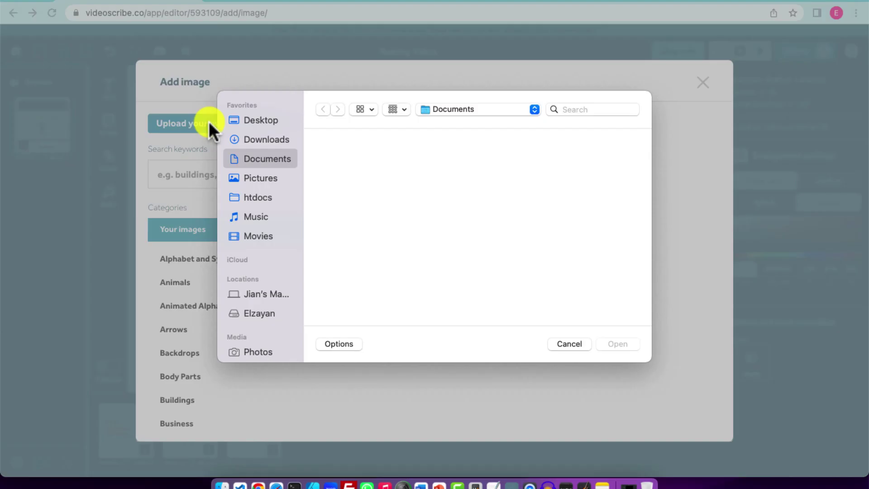
pyautogui.click(423, 190)
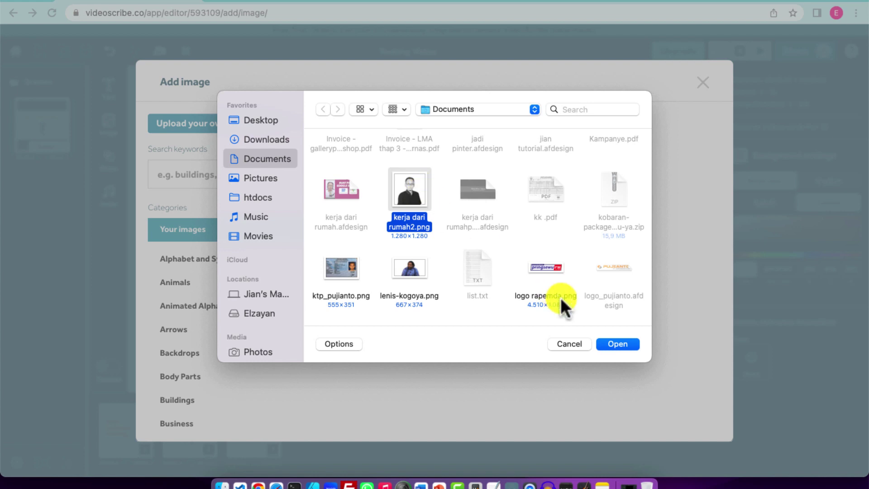
pyautogui.click(619, 344)
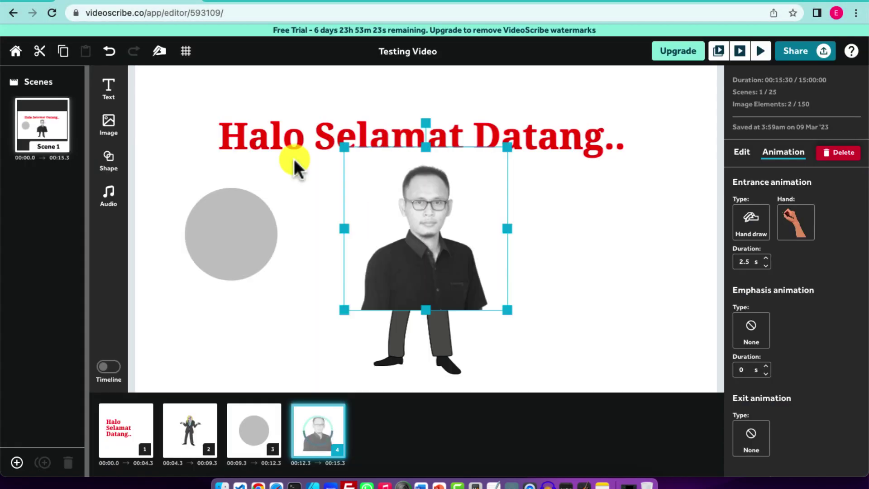
# Step: Arrange the images with the woman at the canvas's right side and the uploaded photo between her and the circle
pyautogui.moveTo(417, 234); pyautogui.dragTo(578, 258)
pyautogui.moveTo(435, 237); pyautogui.dragTo(632, 290)
pyautogui.click(530, 314)
pyautogui.moveTo(537, 312); pyautogui.dragTo(370, 302)
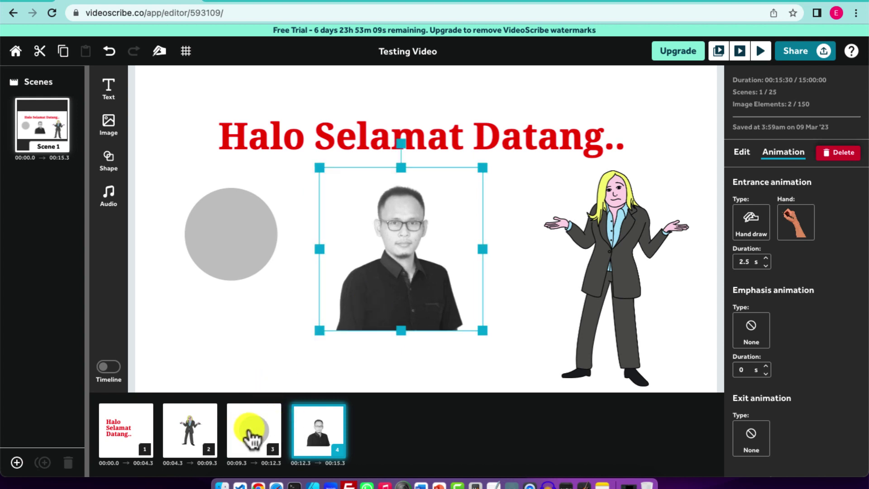
# Step: Reorder the scene's elements so the uploaded photo is drawn second, directly after the heading text
pyautogui.click(250, 430)
pyautogui.click(321, 431)
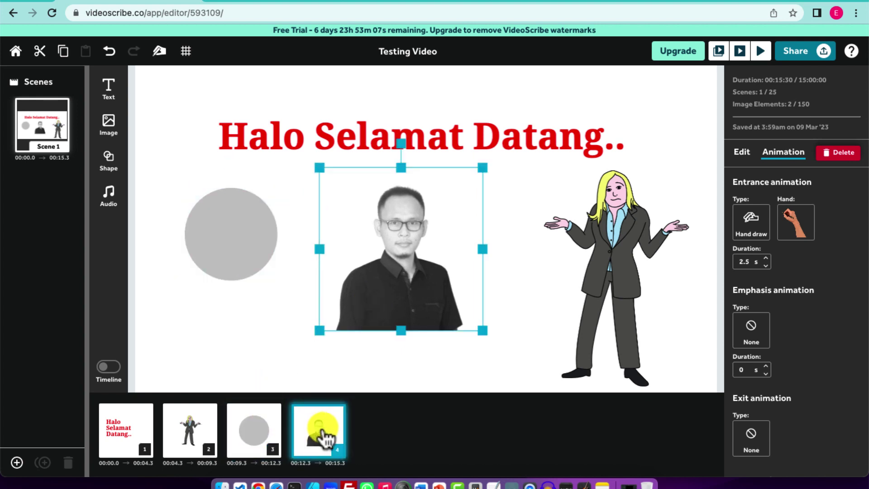
pyautogui.moveTo(325, 437); pyautogui.dragTo(189, 427)
pyautogui.click(249, 431)
pyautogui.click(311, 426)
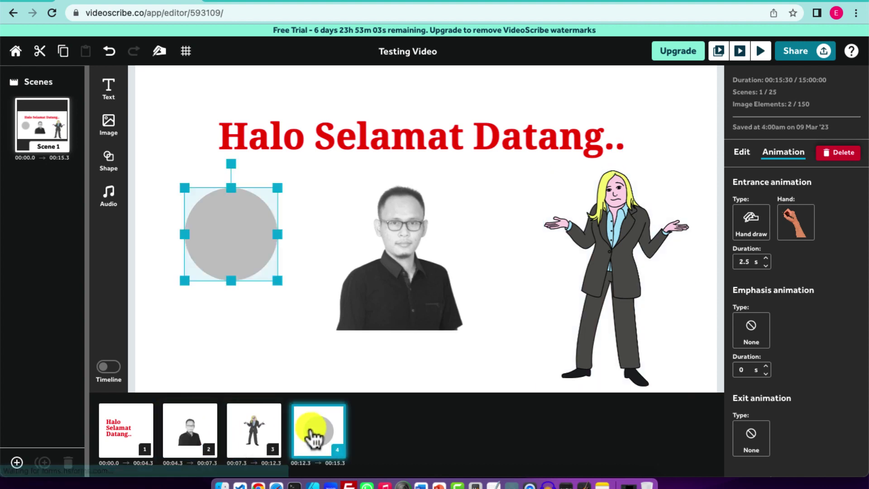
# Step: Check the new element order and preview the animation starting from the uploaded photo
pyautogui.click(189, 418)
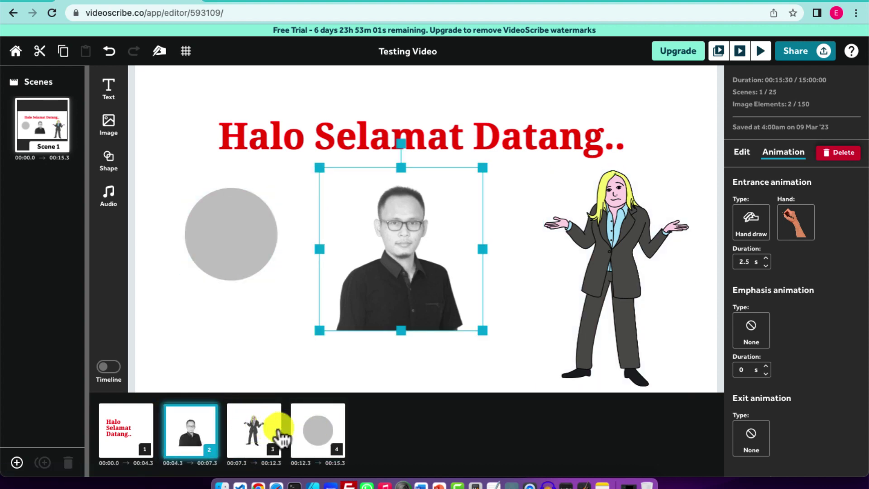
pyautogui.click(282, 428)
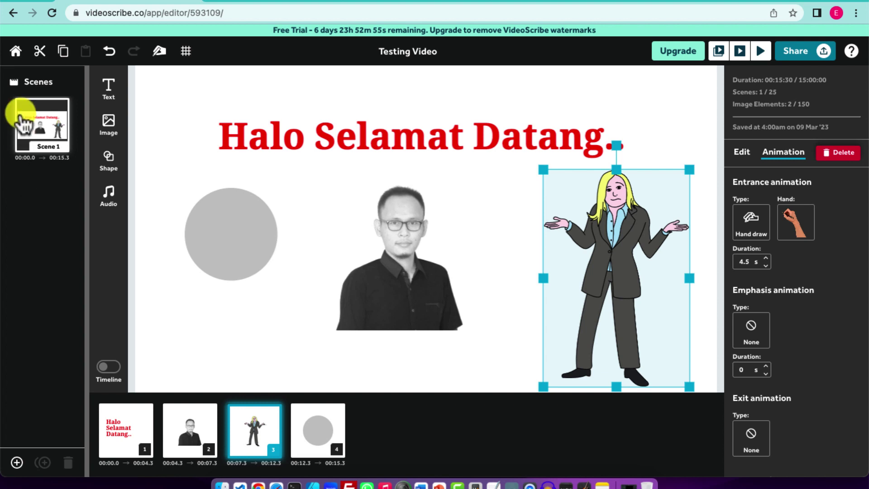
pyautogui.click(416, 283)
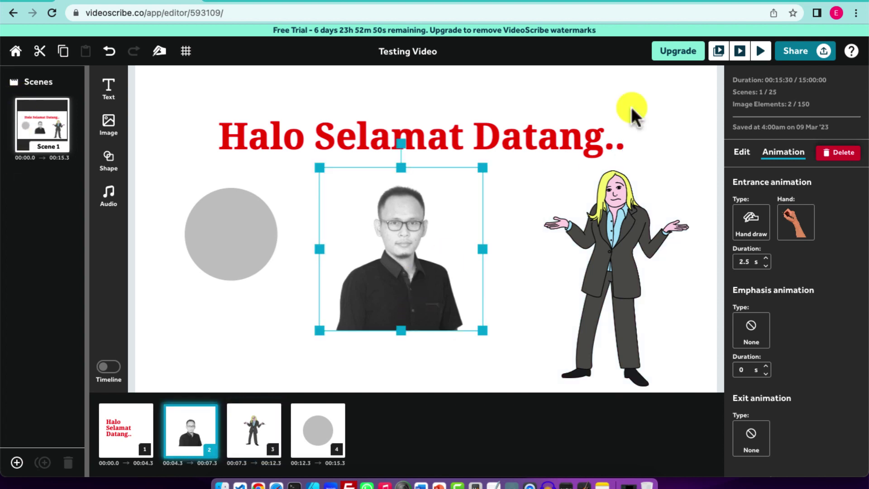
pyautogui.click(720, 51)
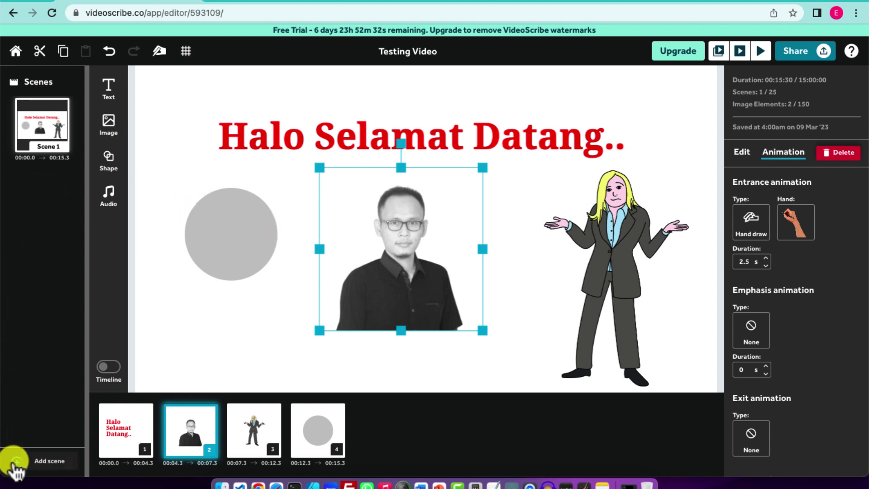
# Step: Add a second, blank scene to the project and return to Scene 1
pyautogui.click(16, 467)
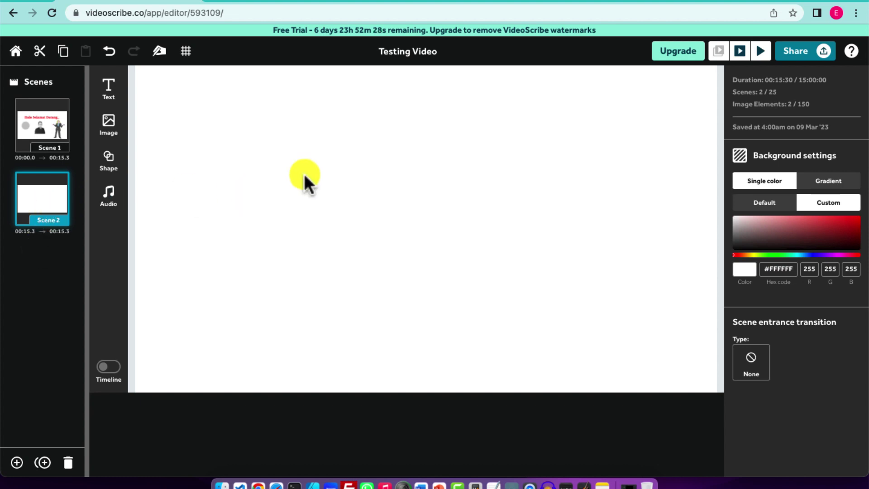
pyautogui.click(51, 138)
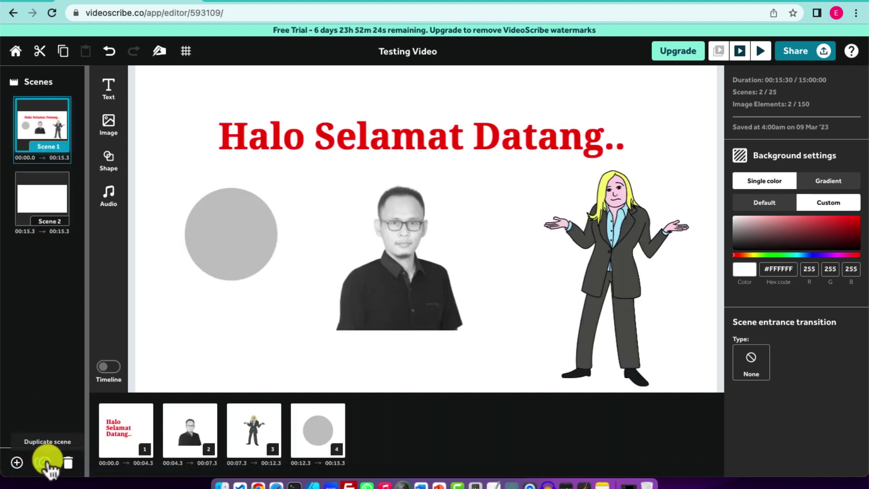
# Step: Duplicate Scene 1, delete the uploaded photo from the copy, and select its grey circle
pyautogui.click(44, 463)
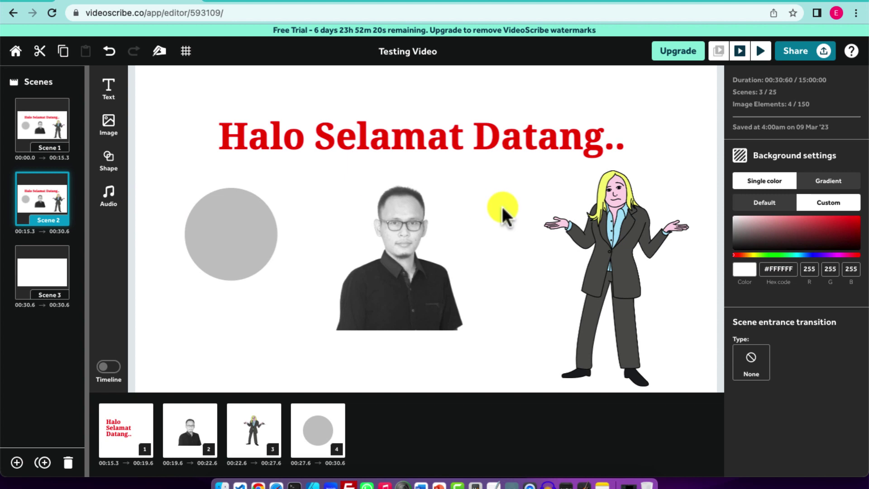
pyautogui.click(239, 222)
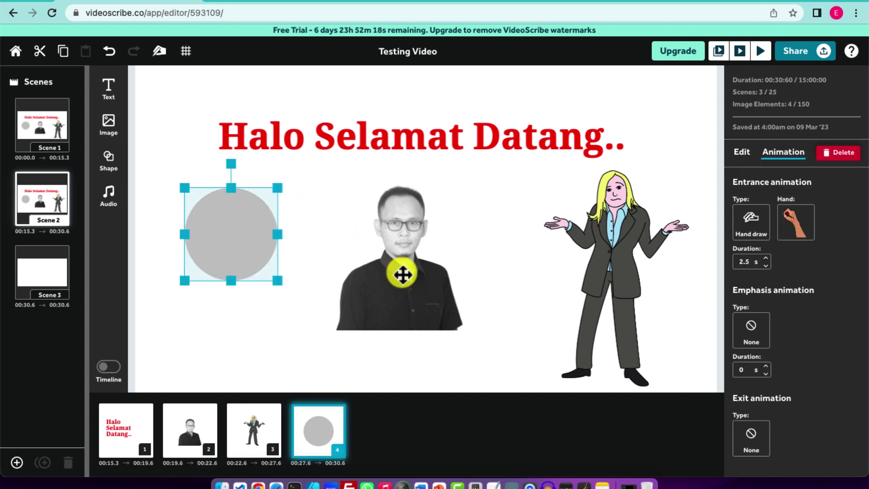
pyautogui.click(403, 274)
pyautogui.press('Delete')
pyautogui.click(254, 234)
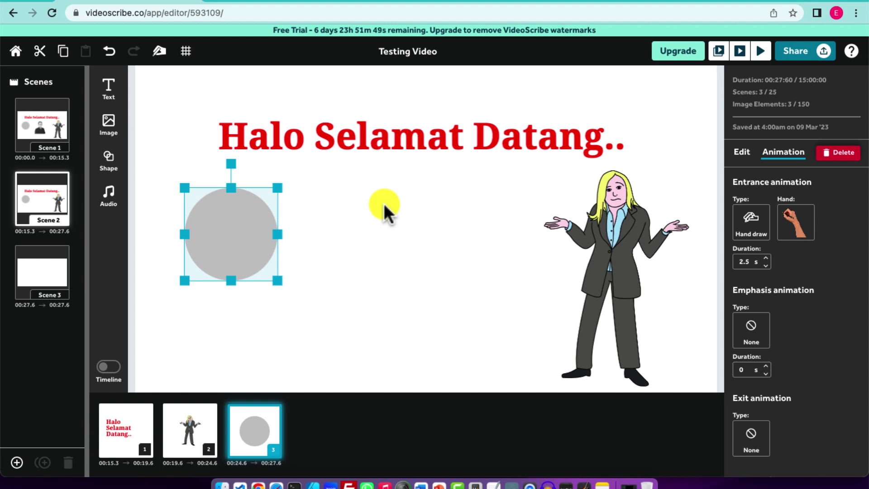
# Step: View the account upgrade plans and their prices, and return to the editor without upgrading
pyautogui.click(676, 55)
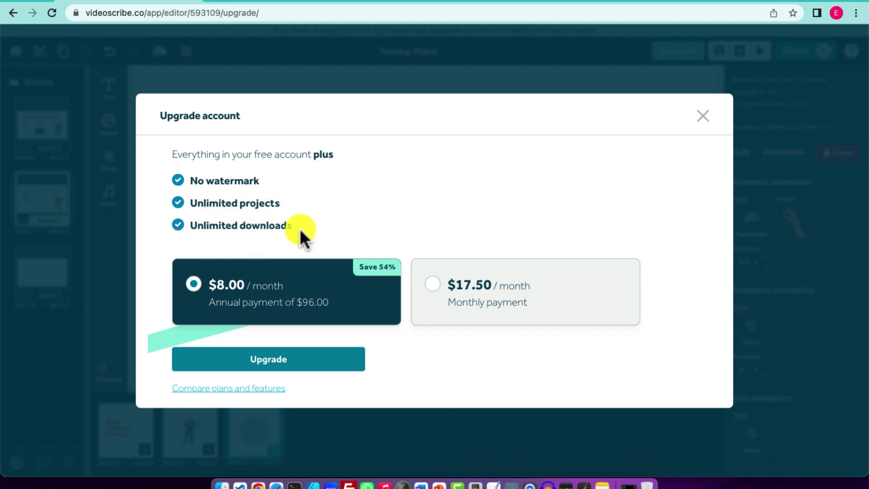
pyautogui.click(701, 119)
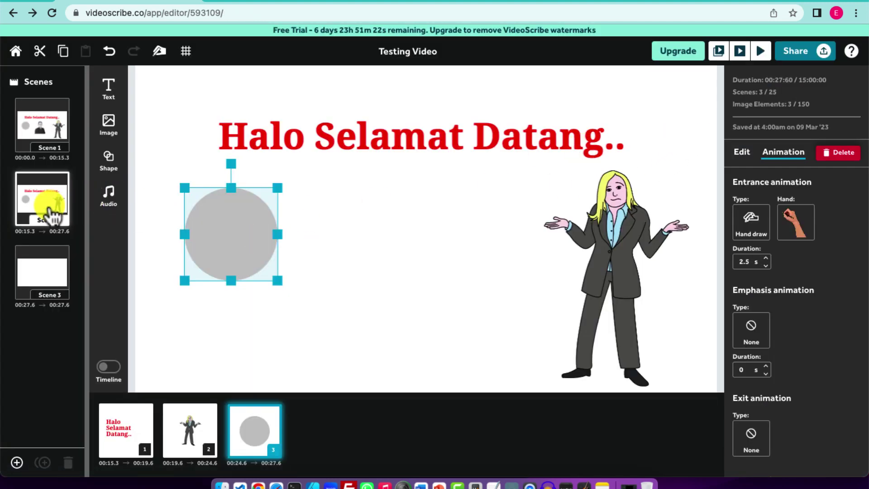
# Step: Look through the project's scenes one after another, ending on the blank Scene 3
pyautogui.click(51, 215)
pyautogui.click(48, 115)
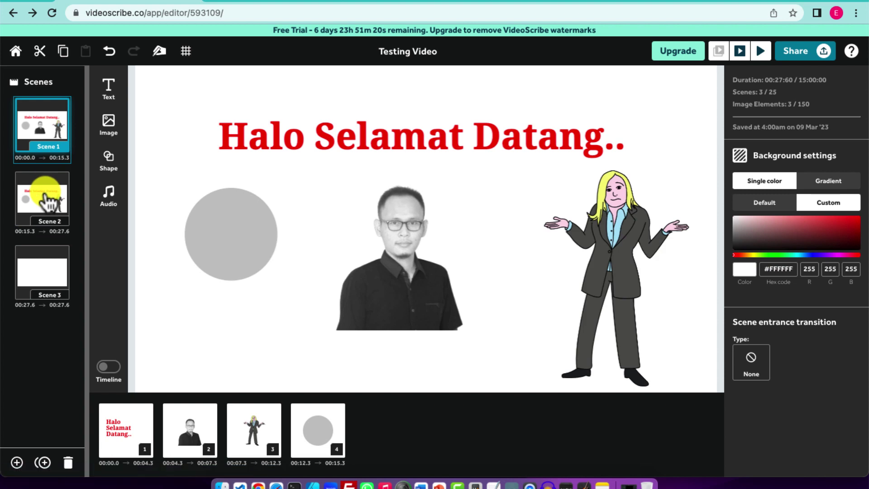
pyautogui.click(43, 189)
pyautogui.click(42, 267)
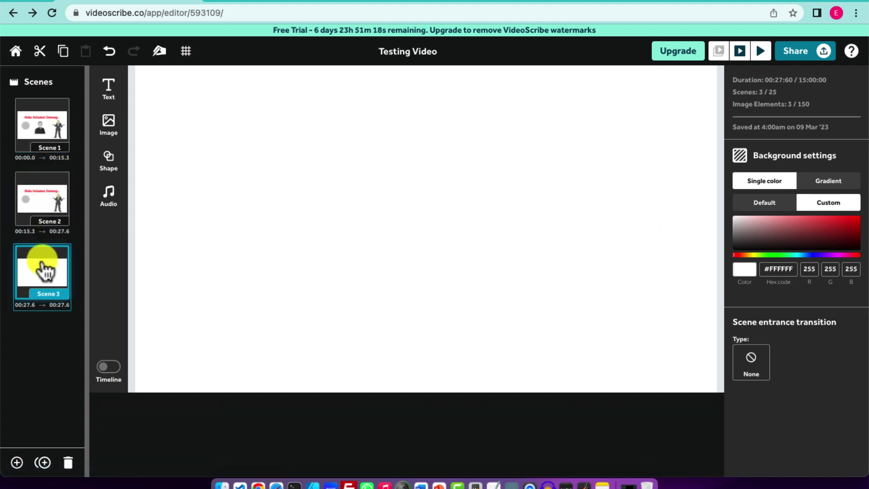